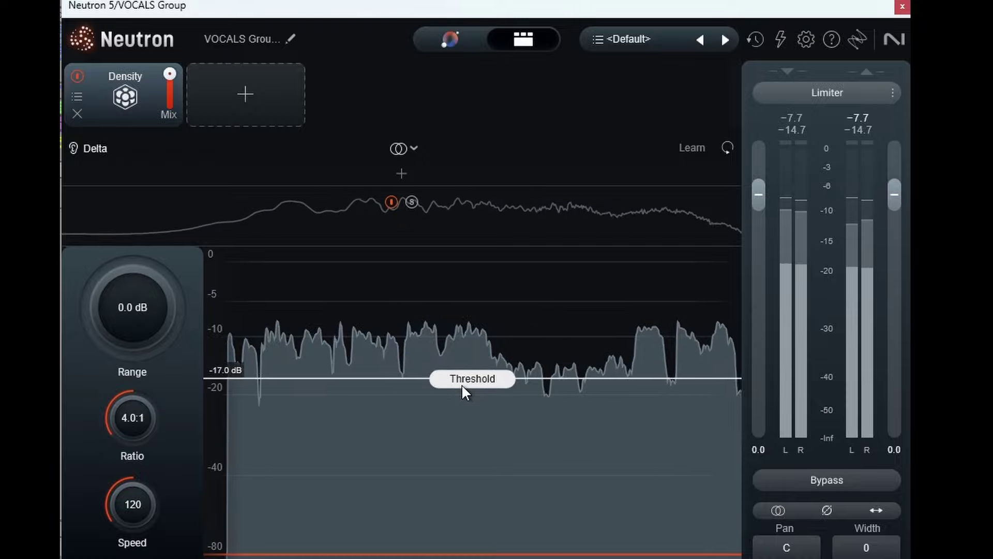
- Set the Density module's range to 6.2 dB and its threshold to -7.4 dB
left_click_drag(145, 334, 126, 268)
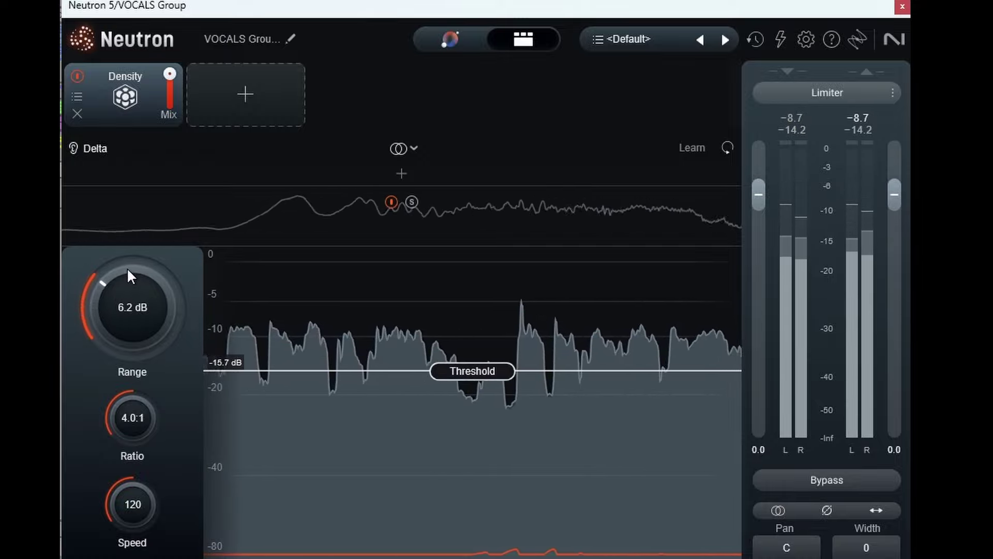
left_click_drag(474, 369, 474, 334)
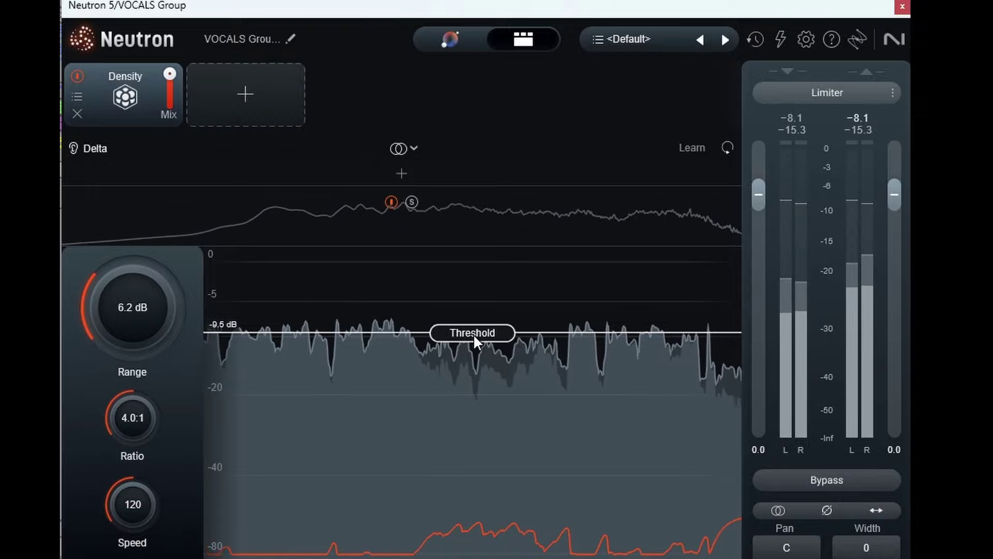
left_click_drag(473, 334, 471, 335)
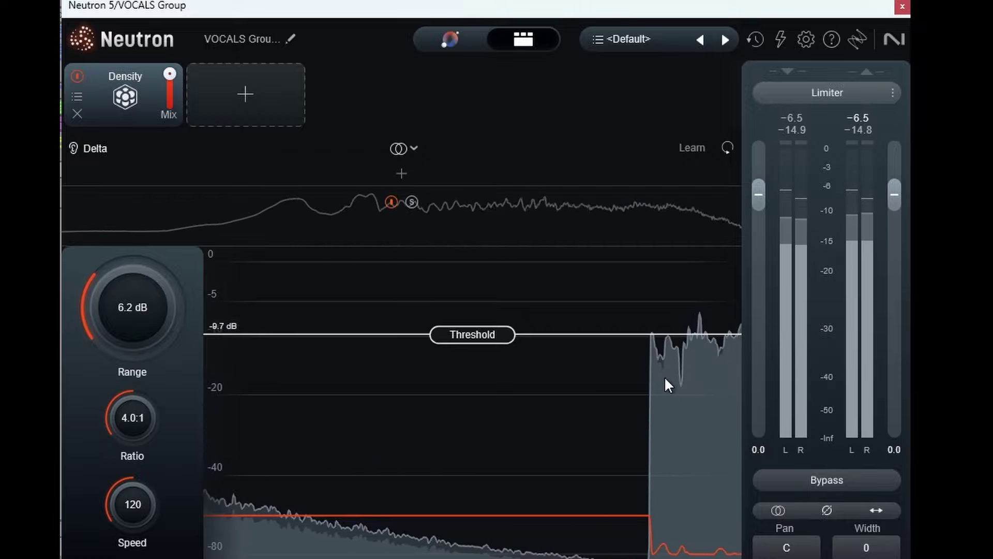
left_click_drag(470, 334, 476, 318)
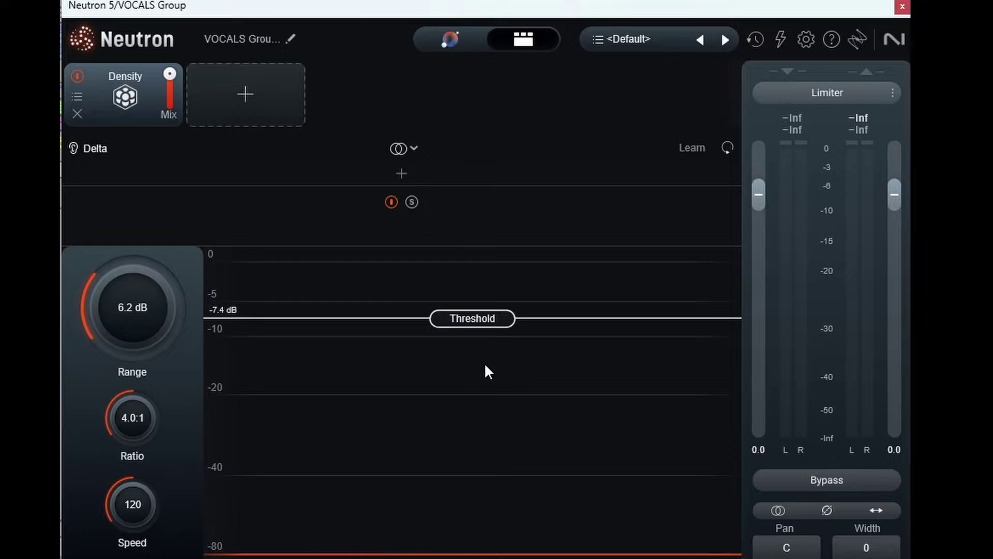
- Split Density into two frequency bands, giving the high band a 3.1 dB range and disabling the low band
left_click(409, 173)
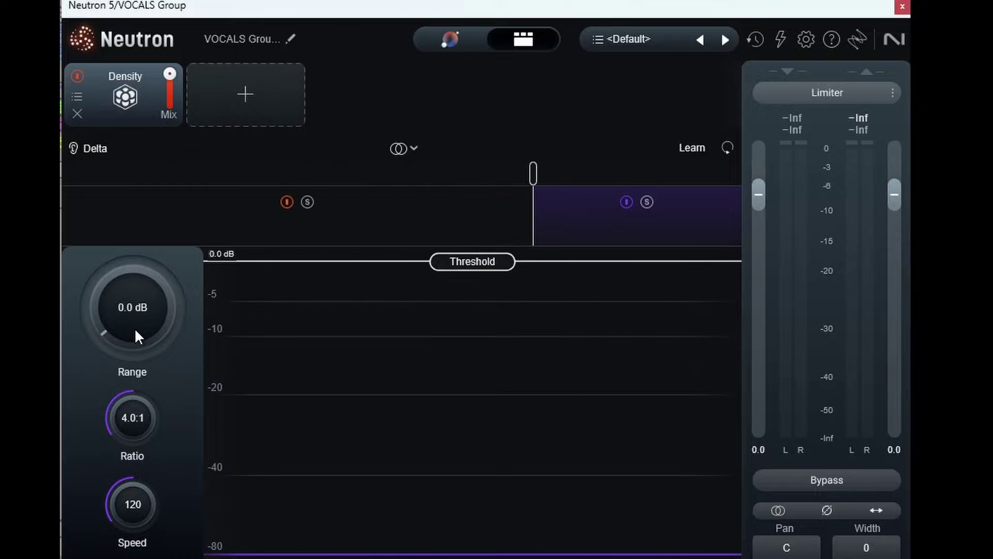
left_click_drag(134, 328, 140, 296)
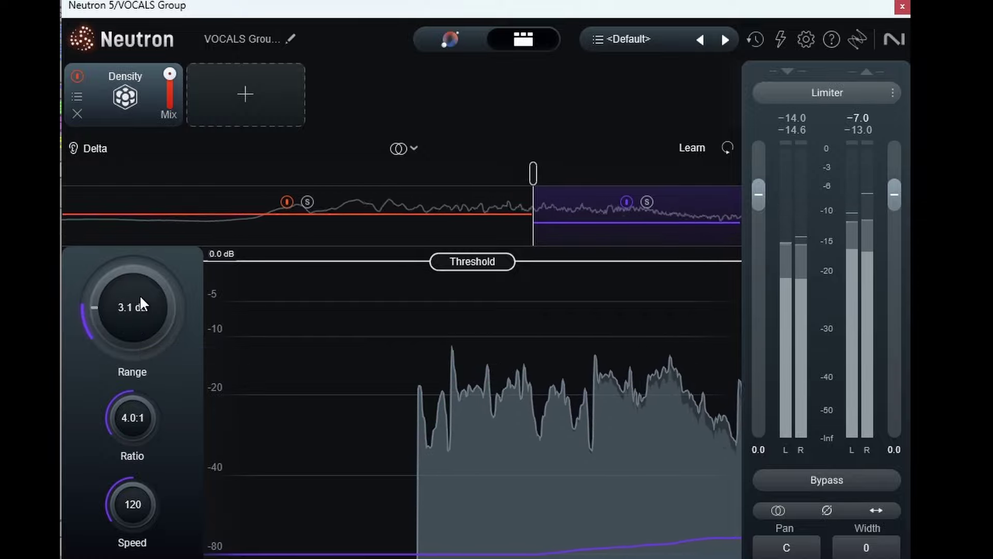
left_click(286, 202)
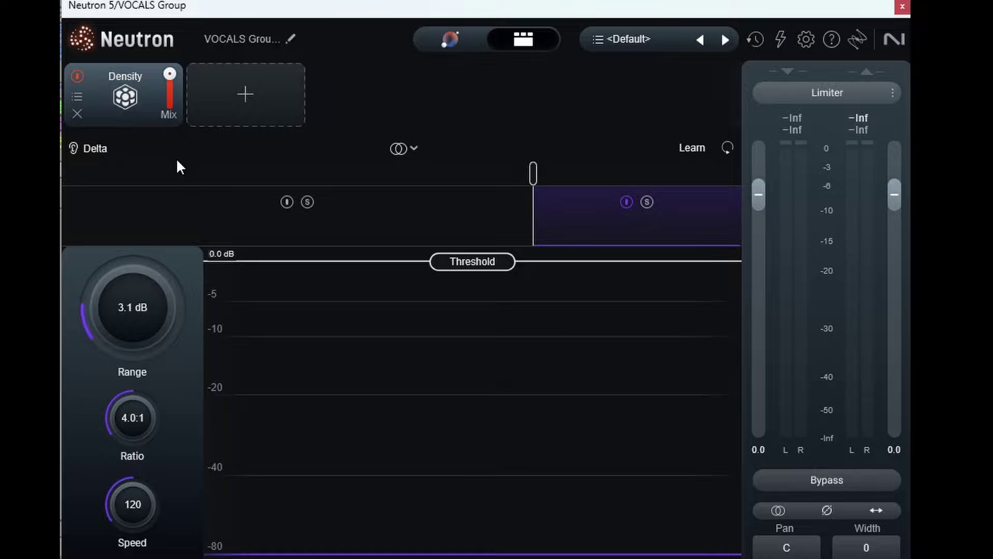
- Enable Delta listening and set the high band's range to 4.2 dB and its threshold to -10.4 dB
left_click(80, 149)
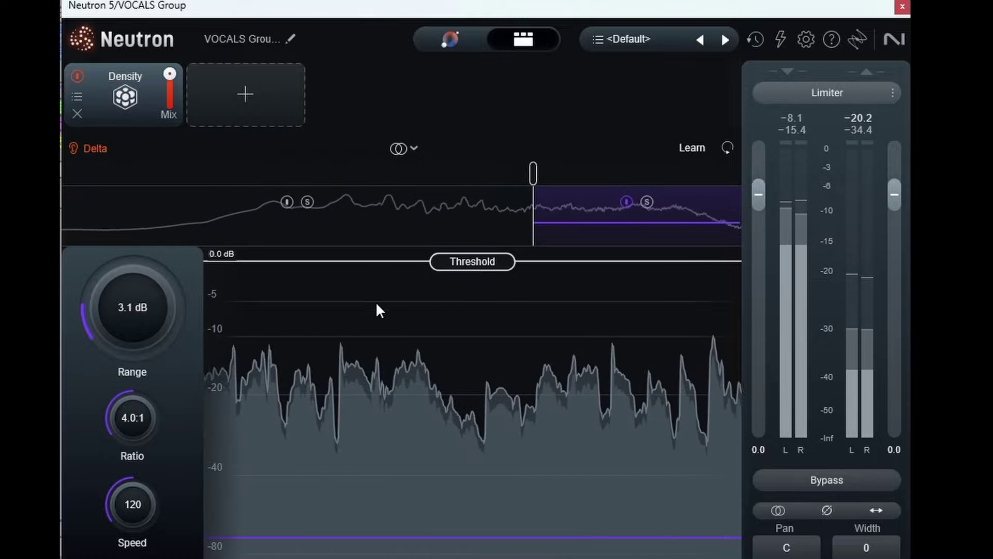
mouse_move(129, 314)
left_mouse_down()
mouse_move(145, 263)
mouse_move(110, 314)
left_mouse_up()
left_click_drag(443, 269, 389, 340)
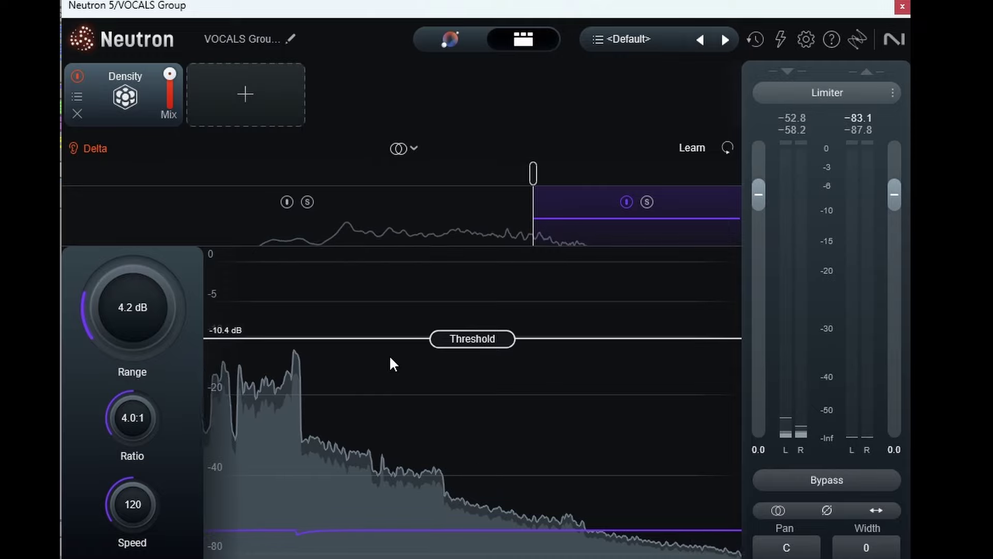
- Replace the Density module with an Equalizer and add a Flat Highpass band at 1660 Hz during playback
left_click(79, 116)
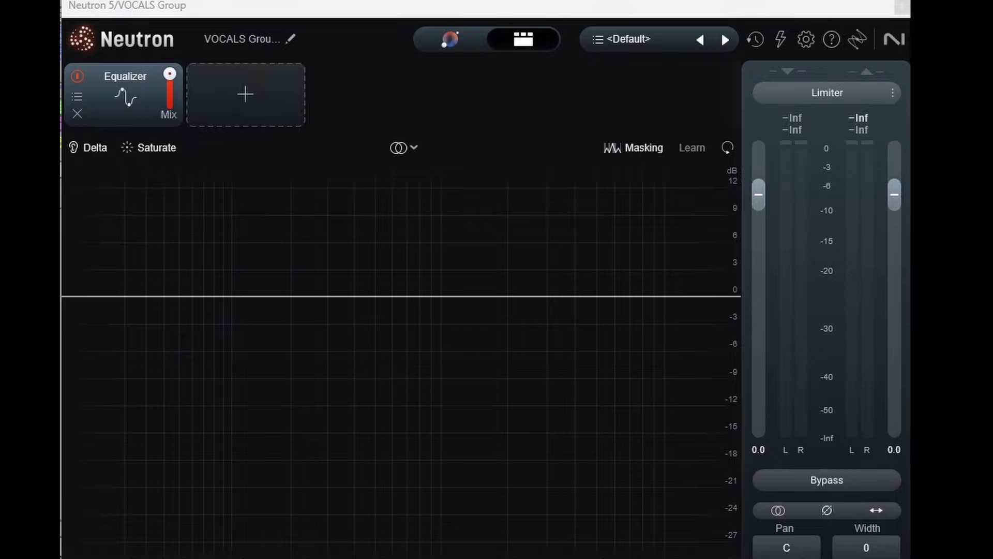
key("space")
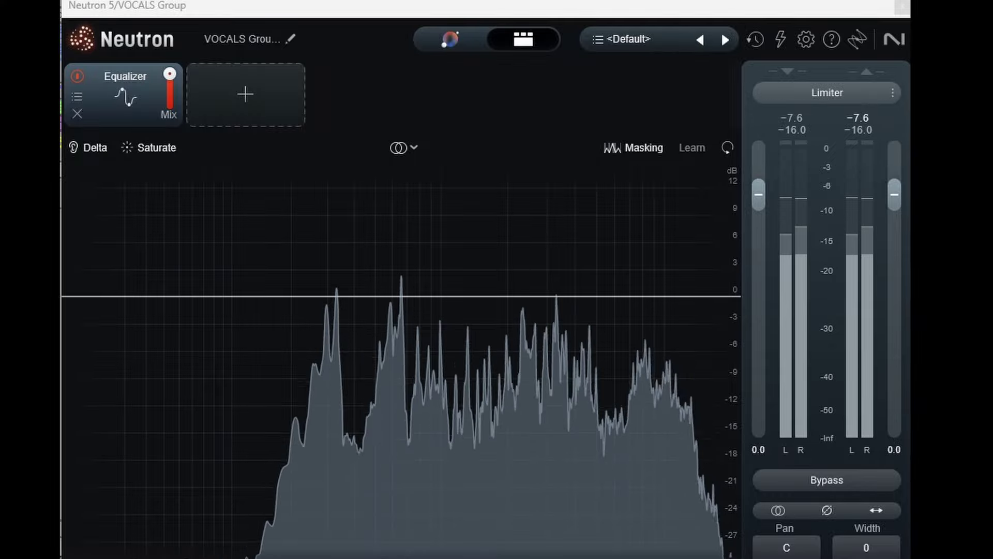
left_click(105, 297)
left_click_drag(104, 296, 490, 321)
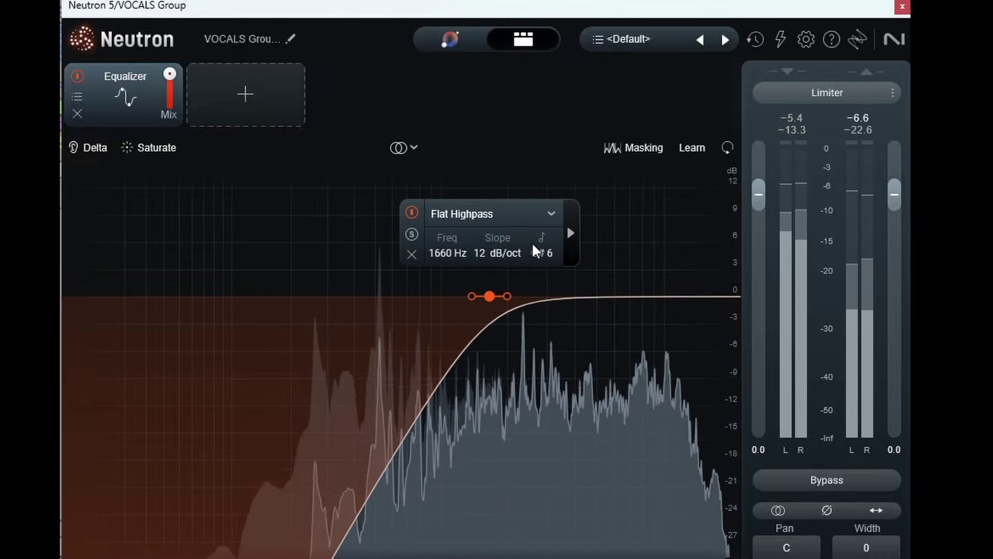
- Review the available filter shapes, audition the highpass band in solo and lower its frequency to 1147 Hz
left_click(551, 216)
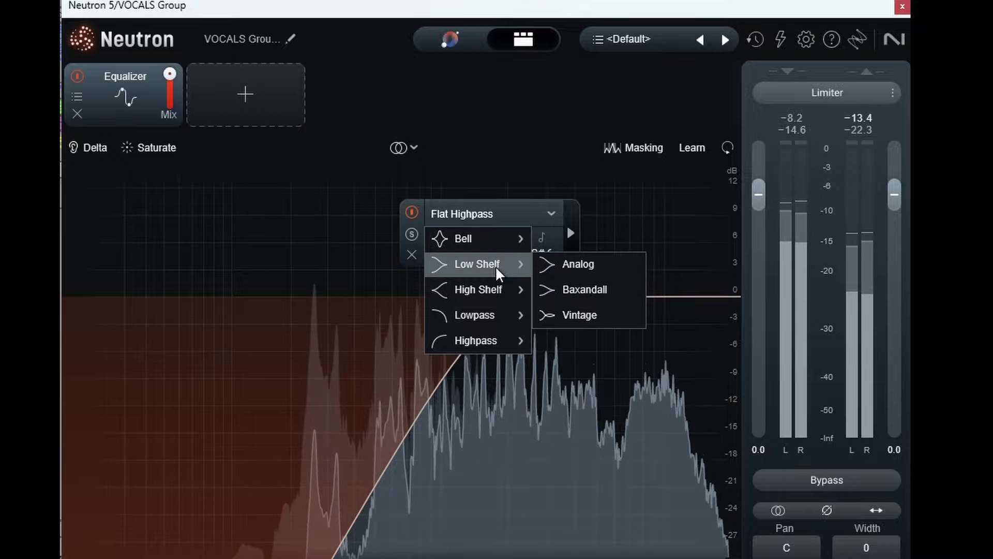
mouse_move(494, 291)
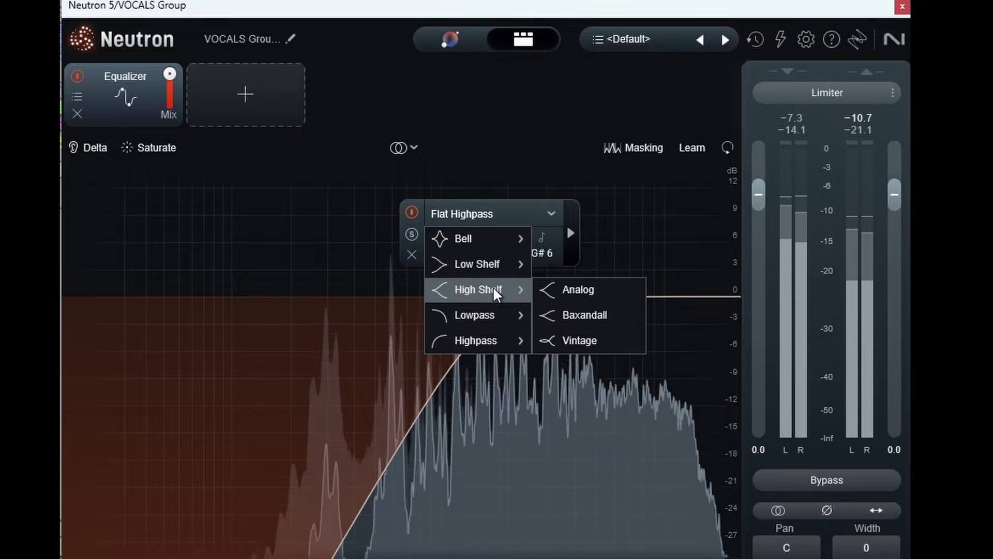
left_click(479, 212)
left_click(412, 234)
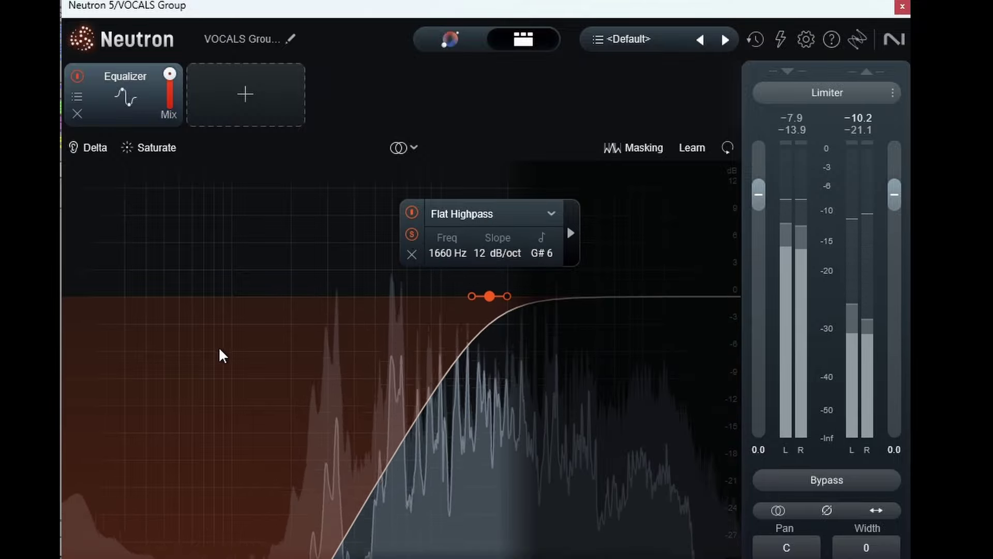
left_click(411, 234)
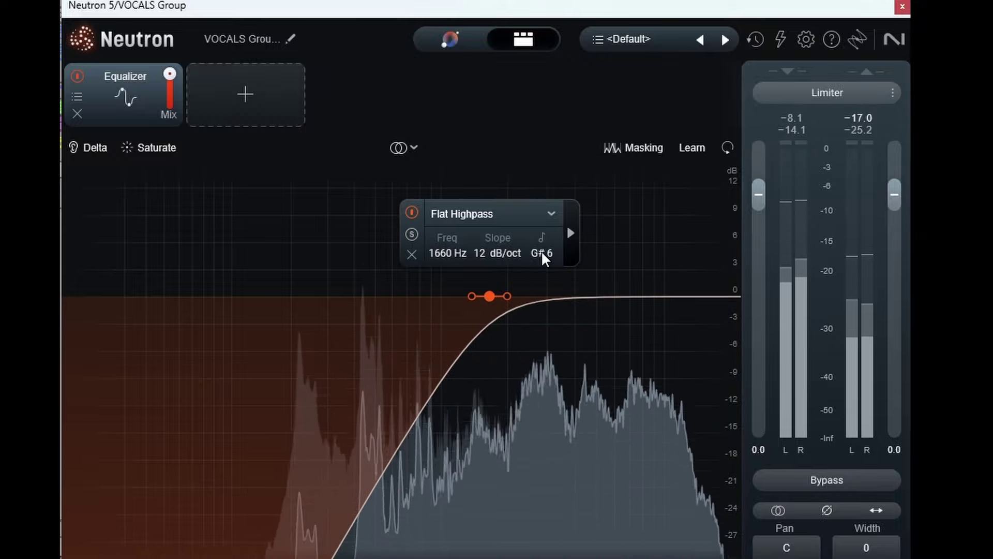
left_click_drag(489, 296, 452, 304)
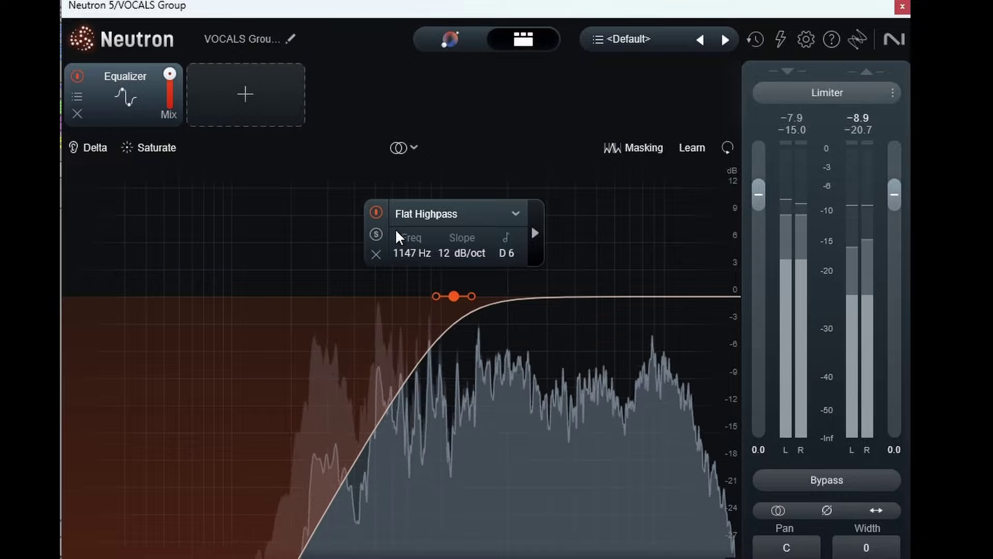
- Change the highpass band to a Bell filter and set it to a -1.4 dB cut at 1078 Hz
left_click(514, 212)
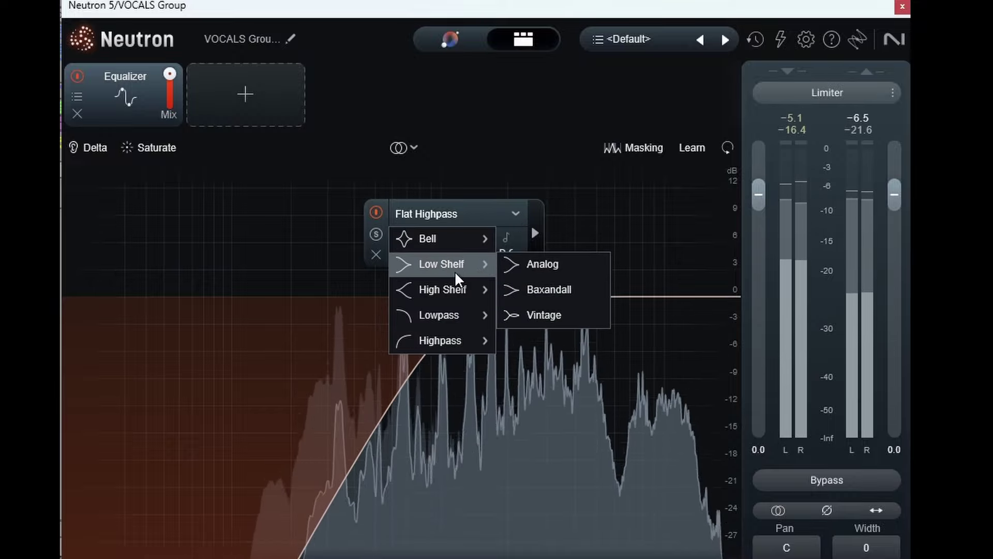
left_click(457, 240)
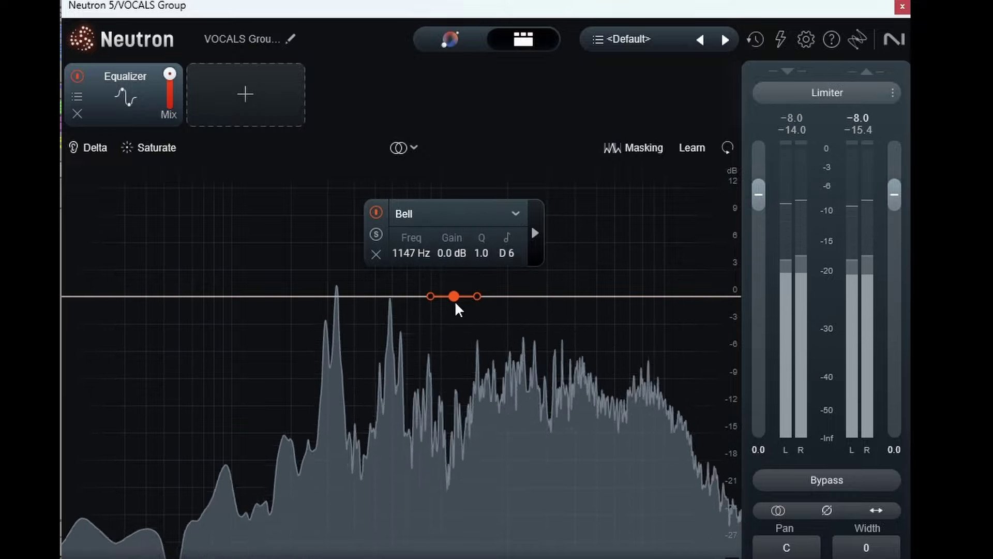
mouse_move(454, 297)
left_mouse_down()
mouse_move(441, 505)
mouse_move(455, 312)
left_mouse_up()
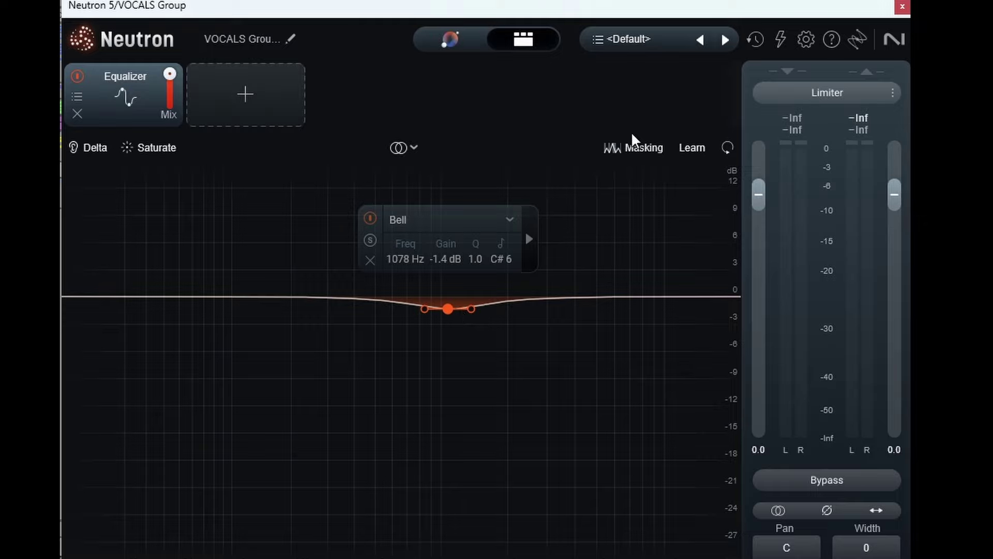
- Enable Masking against the DRUMS Group Neutron instance and start playback to show the overlapping frequencies
left_click(651, 147)
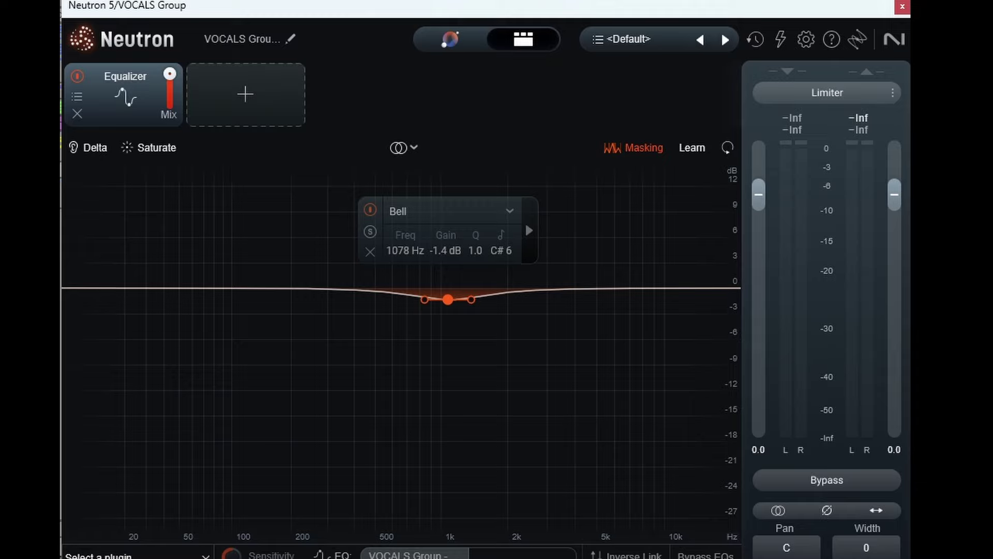
left_click(246, 558)
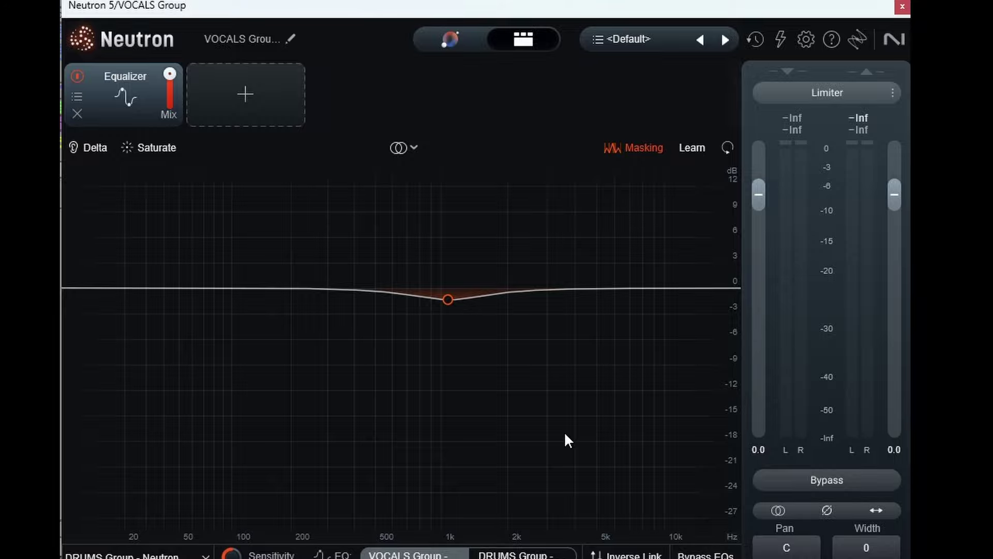
key("space")
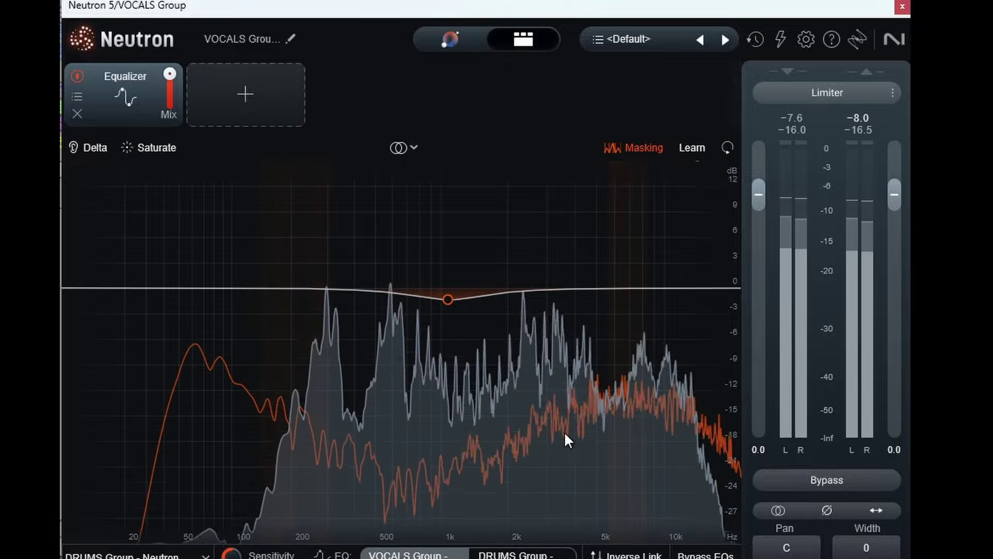
- Move the bell cut to 5748 Hz at -4.1 dB and add a Proportional Q cut at 242 Hz and -5.3 dB
left_click_drag(447, 299, 568, 333)
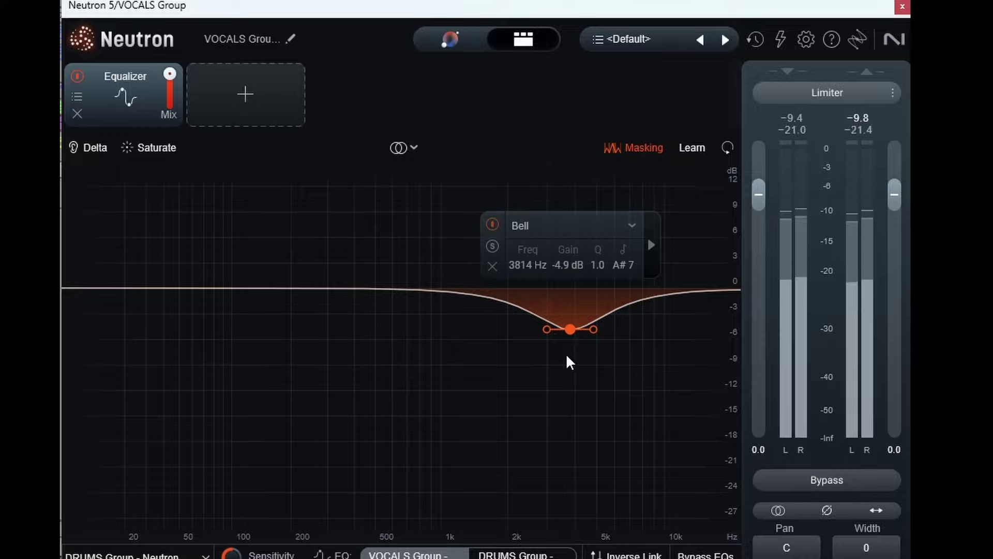
left_click_drag(566, 338, 592, 321)
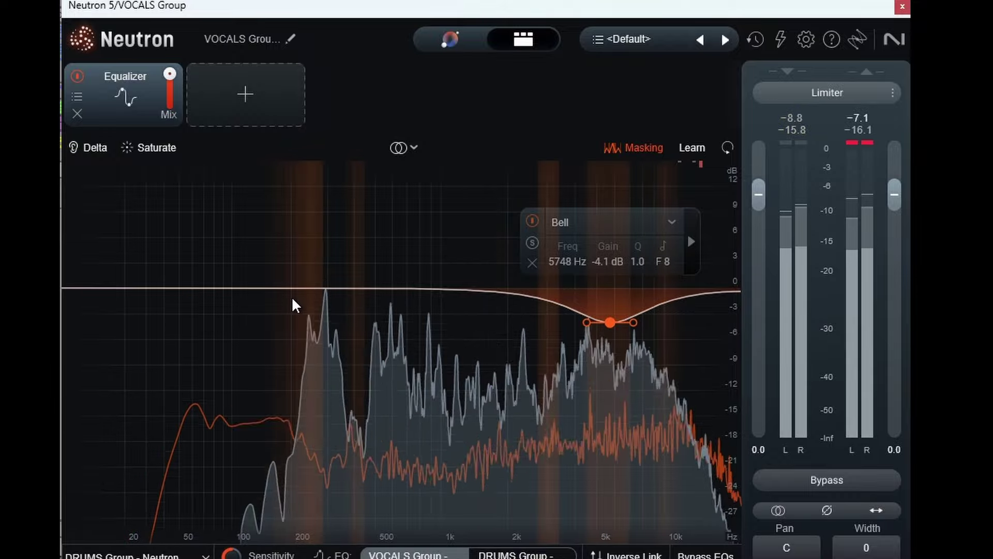
left_click_drag(297, 288, 307, 331)
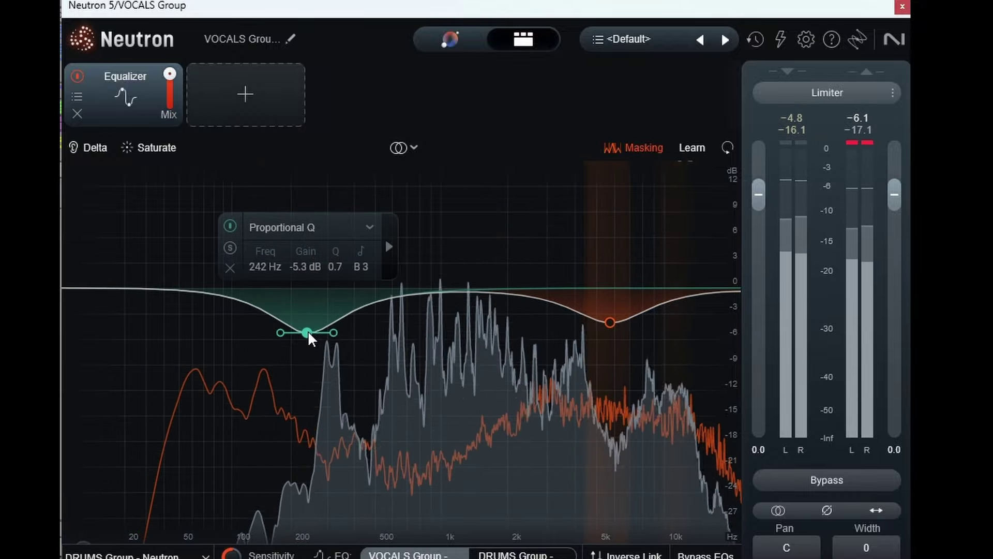
- Shift the high bell cut to a slightly higher frequency with a shallower dip and enable Inverse Link
left_click(610, 323)
left_click_drag(611, 325, 631, 318)
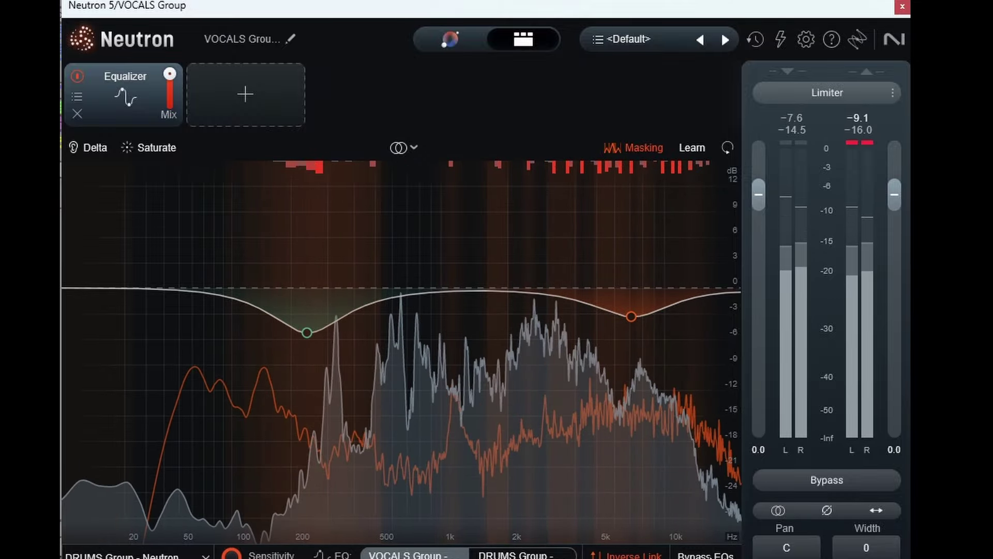
- Compare the sound with and without processing by toggling the bypass of both EQs and of the whole plugin
left_click(710, 557)
left_click(710, 557)
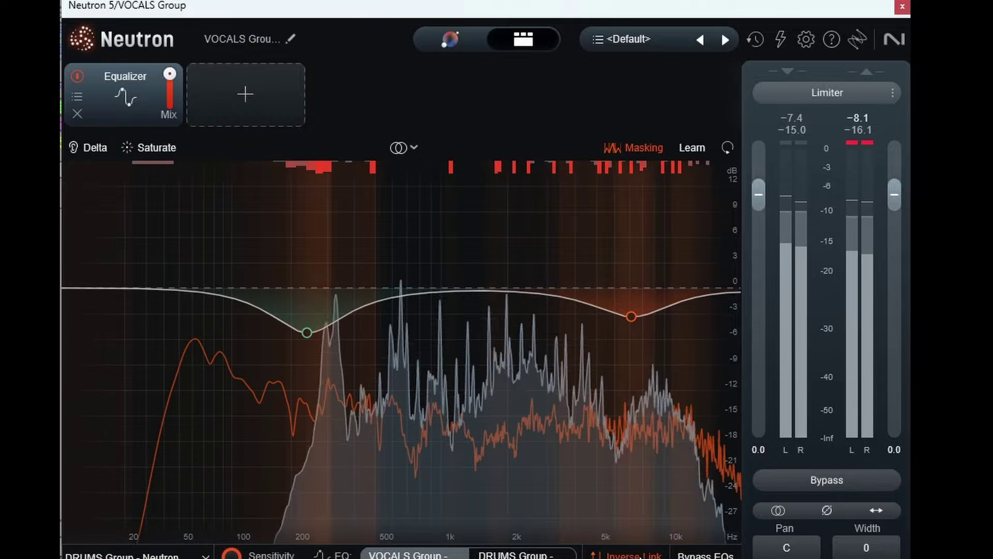
left_click(859, 473)
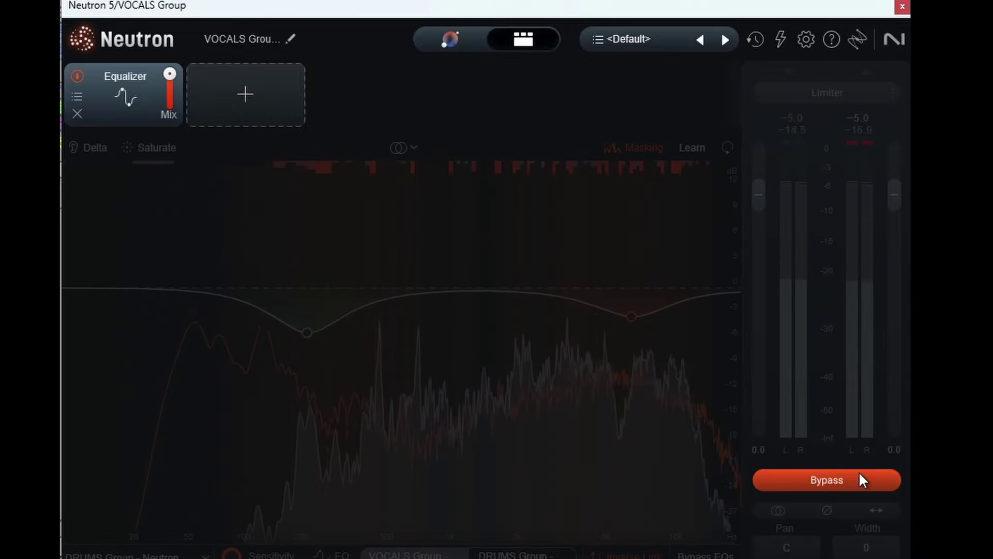
left_click(859, 473)
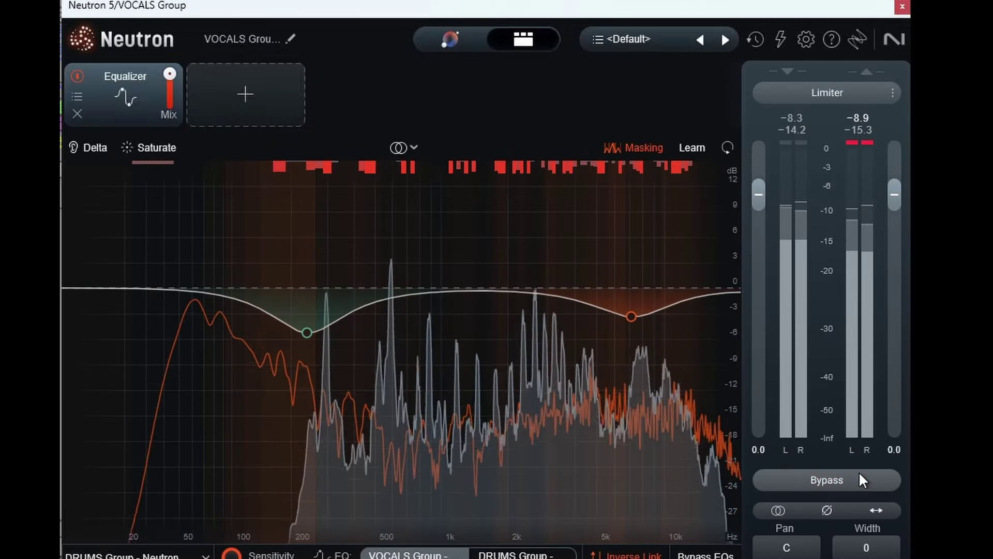
left_click(858, 473)
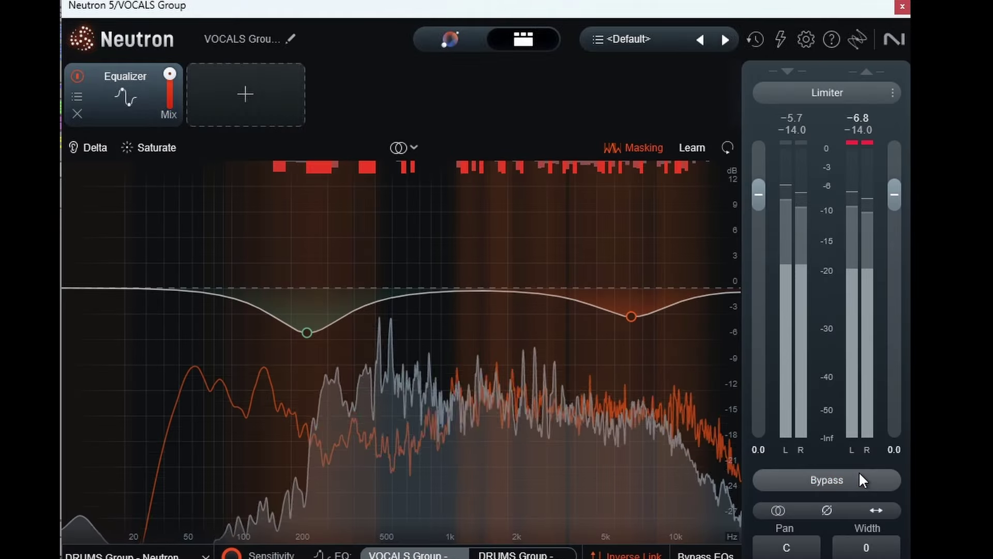
left_click(859, 480)
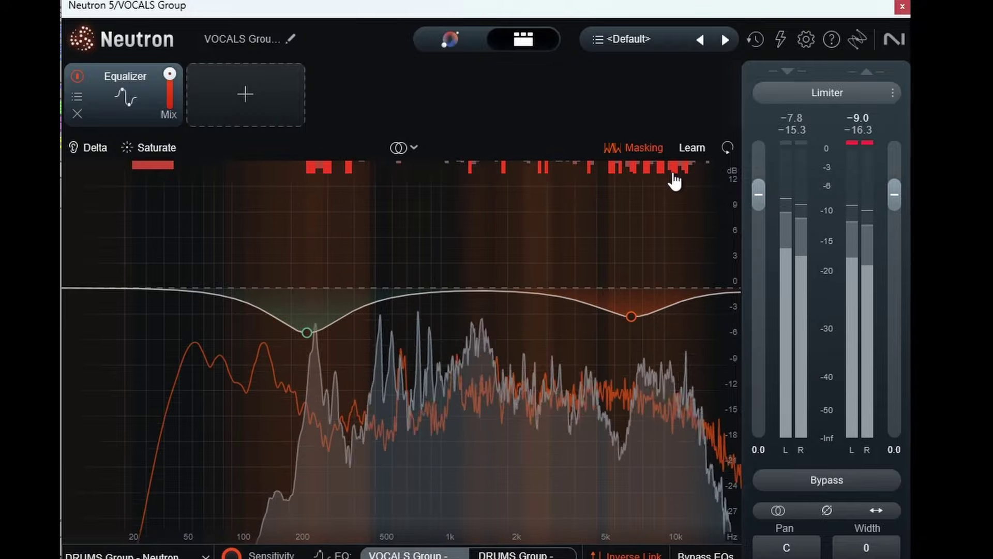
- Run Learn to reposition the equalizer's two cuts automatically and restart playback
left_click(698, 146)
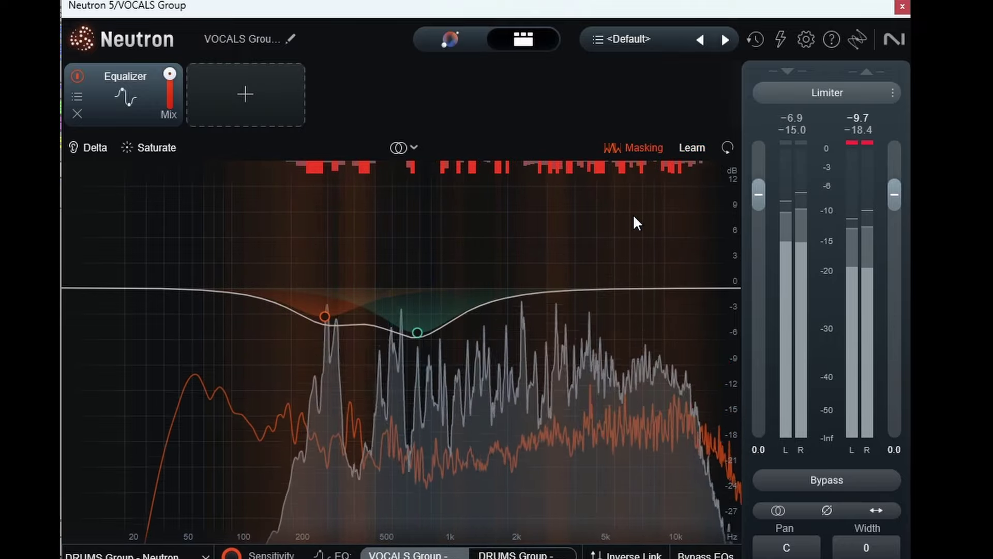
key("space")
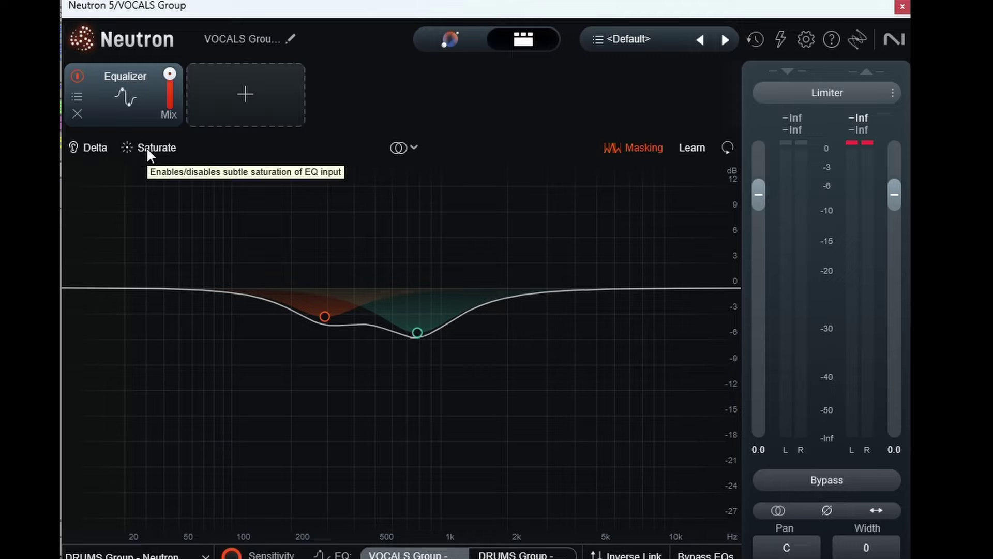
key("space")
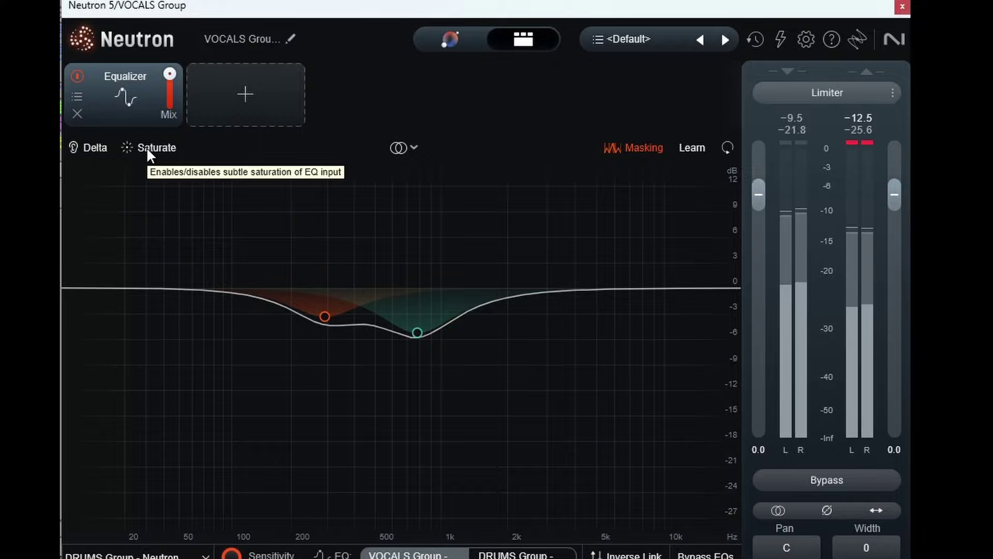
- Enable Saturate on the equalizer, briefly audition its Delta signal, and shift the green cut to a higher frequency
left_click(148, 148)
left_click(93, 148)
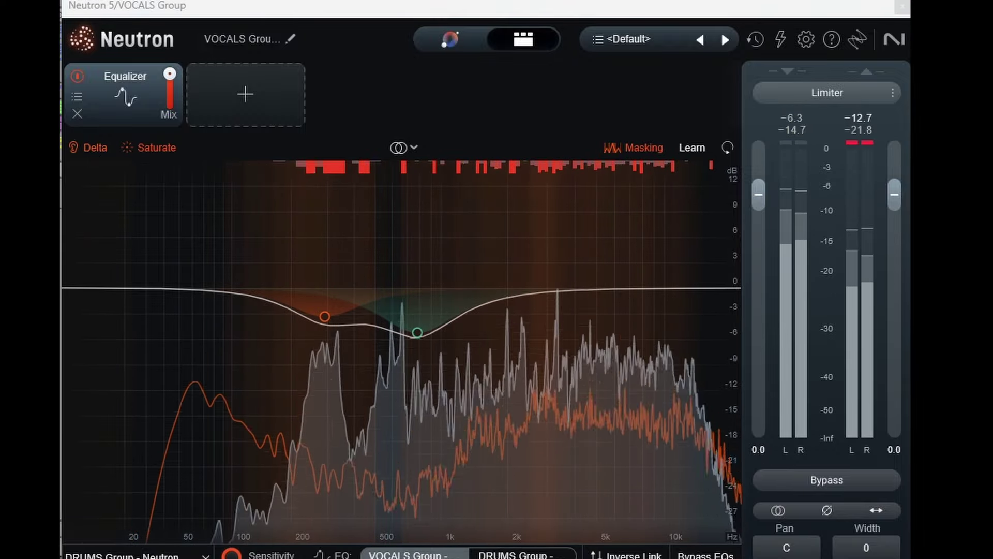
left_click(79, 147)
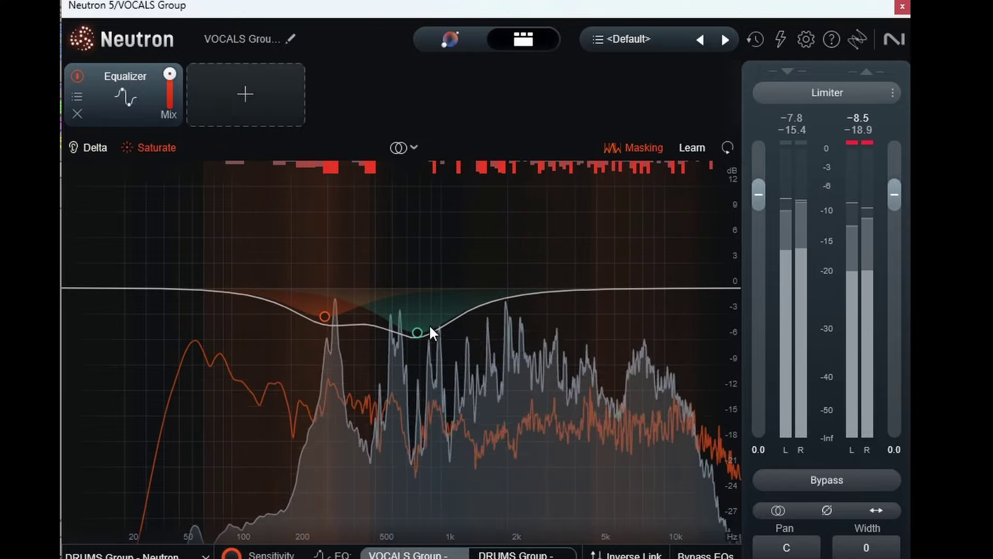
left_click_drag(420, 330, 623, 317)
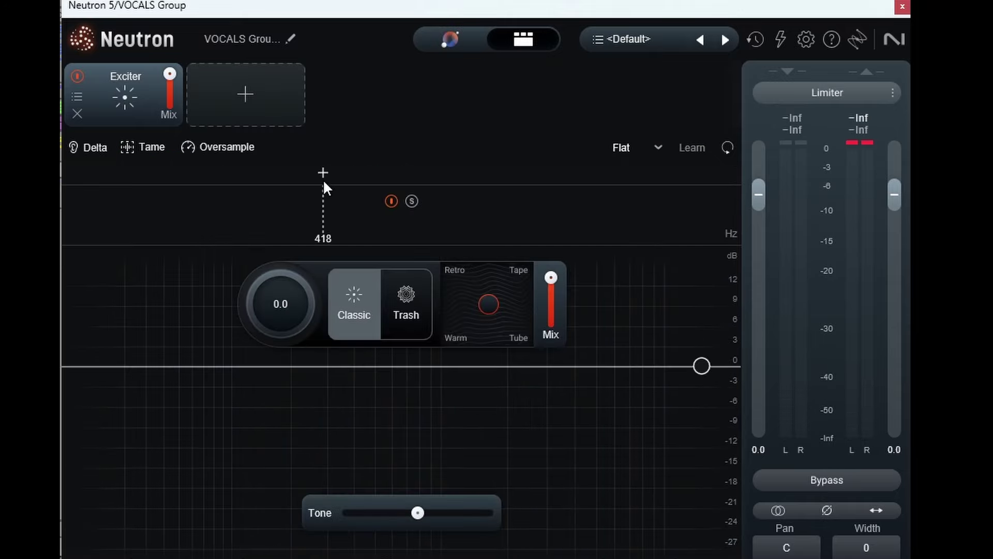
- During playback, set the Exciter's drive to 4.0 and use Trash mode with the blend point between Overdrive and Scream
key("space")
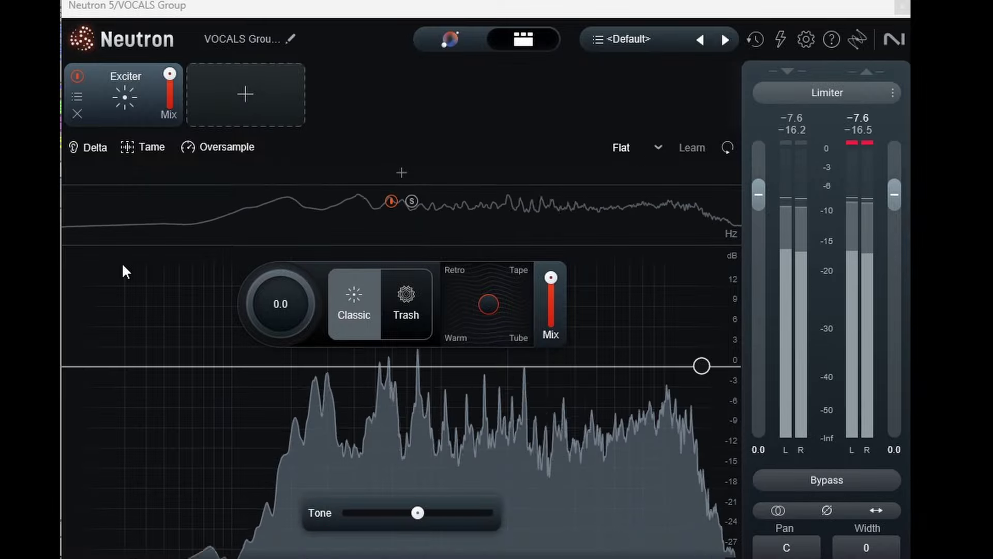
left_click_drag(256, 309, 292, 256)
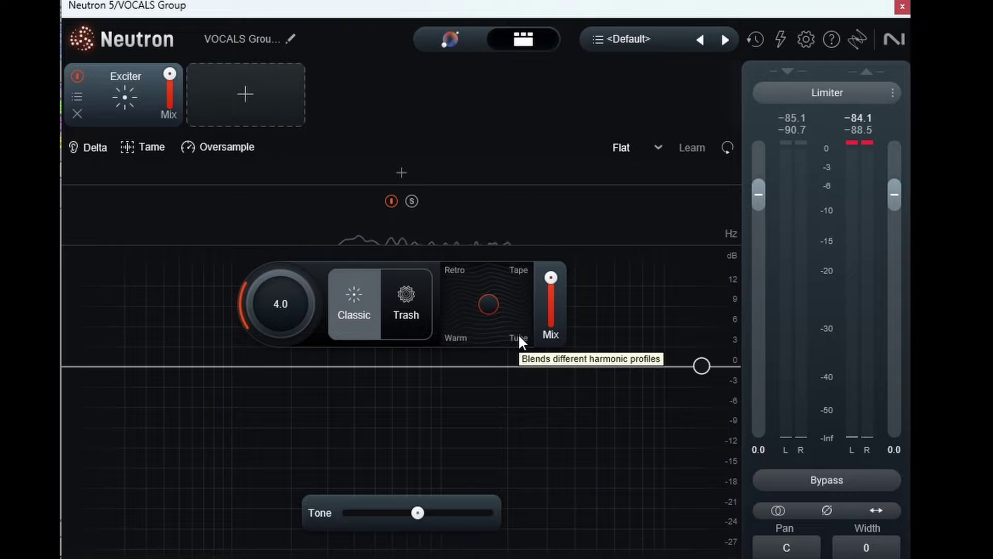
left_click(417, 302)
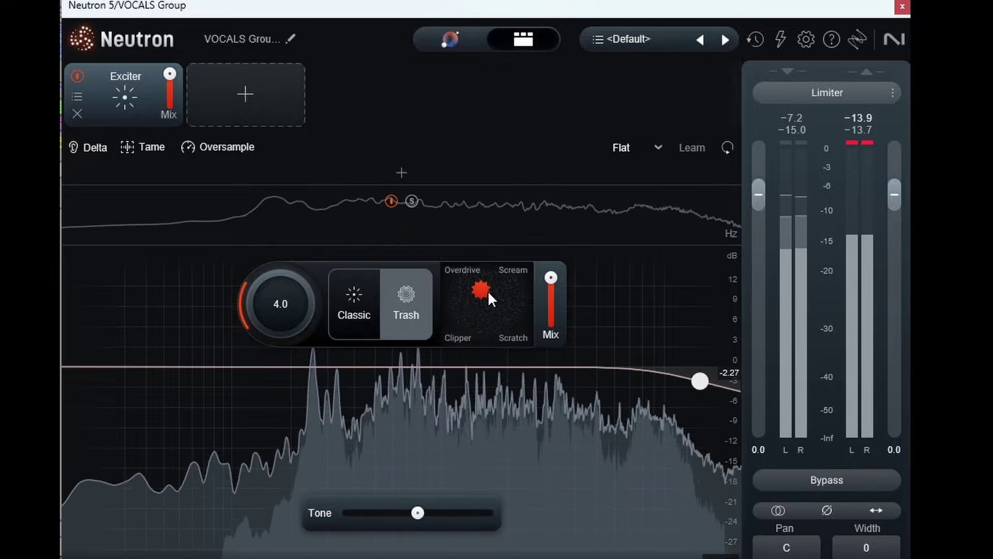
mouse_move(488, 290)
left_mouse_down()
mouse_move(454, 281)
mouse_move(455, 312)
mouse_move(500, 330)
mouse_move(529, 308)
mouse_move(500, 291)
left_mouse_up()
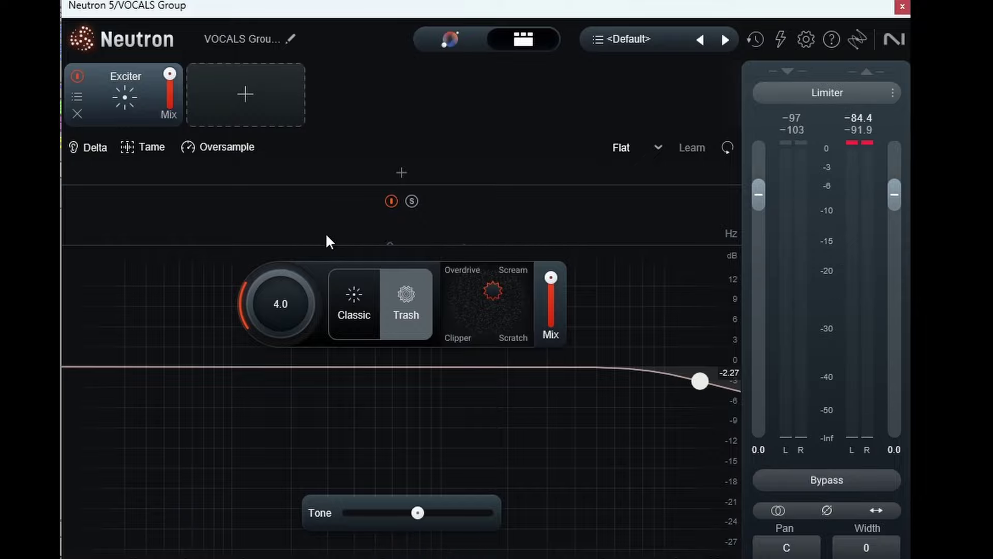
- Enable Oversample on the Exciter and lower its drive to 2.2, checking the sound briefly with Tame
left_click(225, 143)
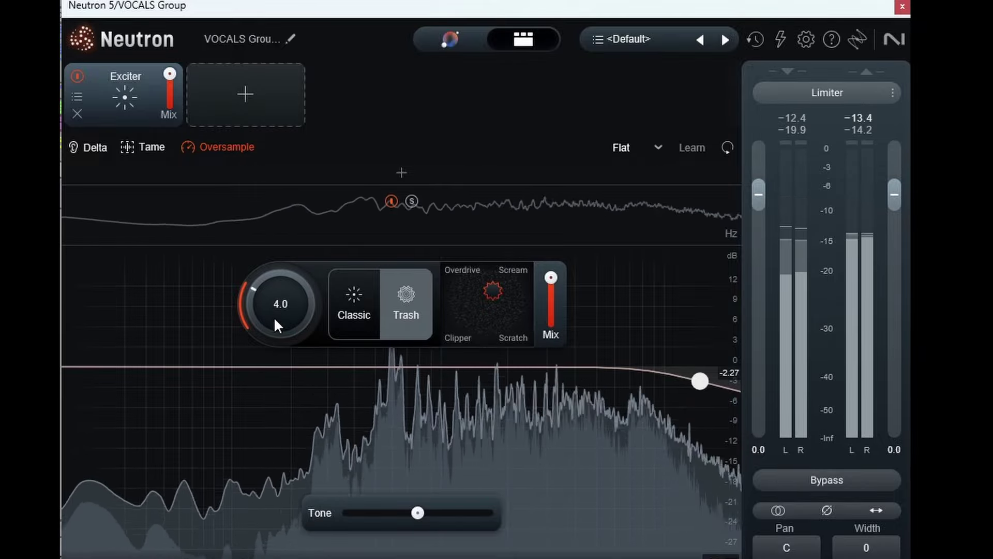
left_click_drag(275, 316, 272, 331)
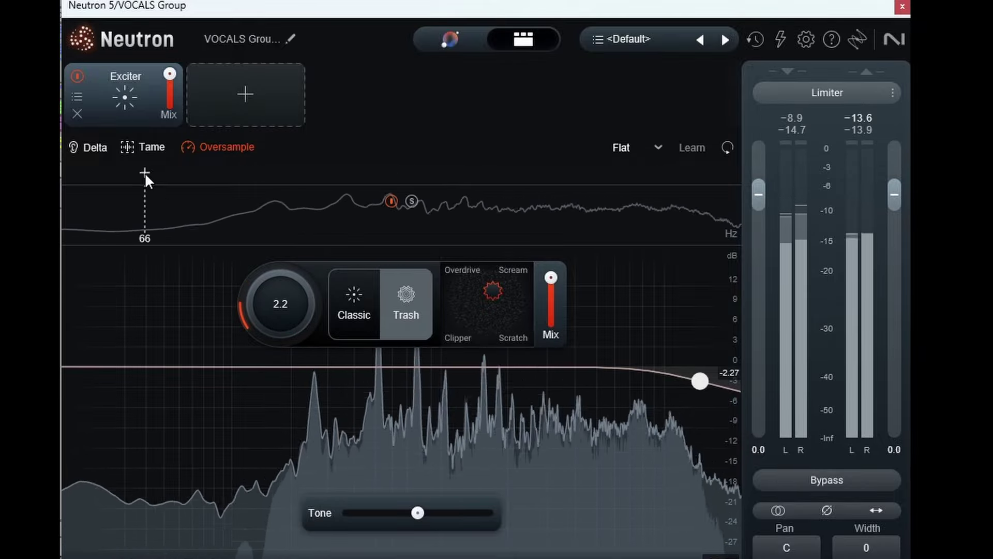
left_click(128, 147)
left_click(129, 148)
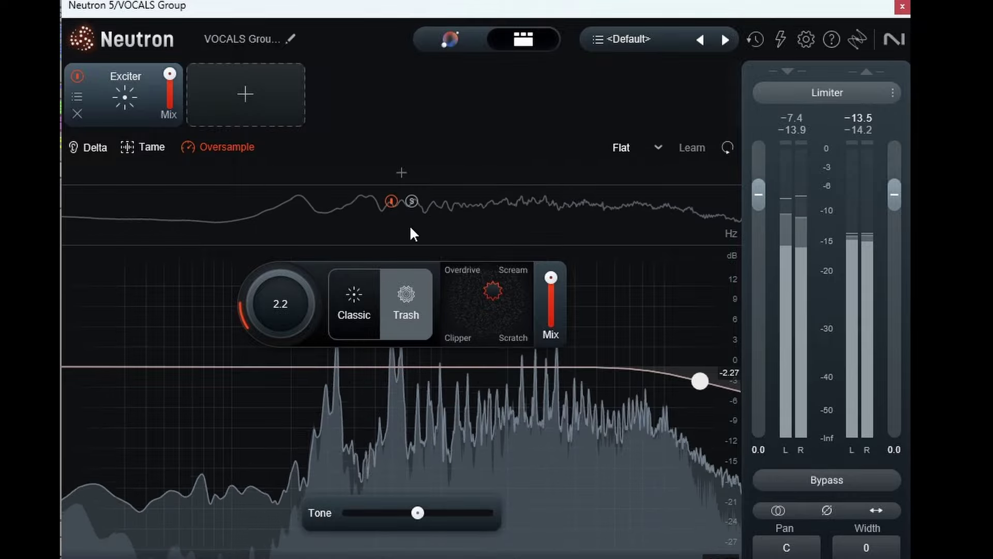
- Lower the Exciter band's mix to roughly a third while auditioning only the Delta signal
left_click(86, 147)
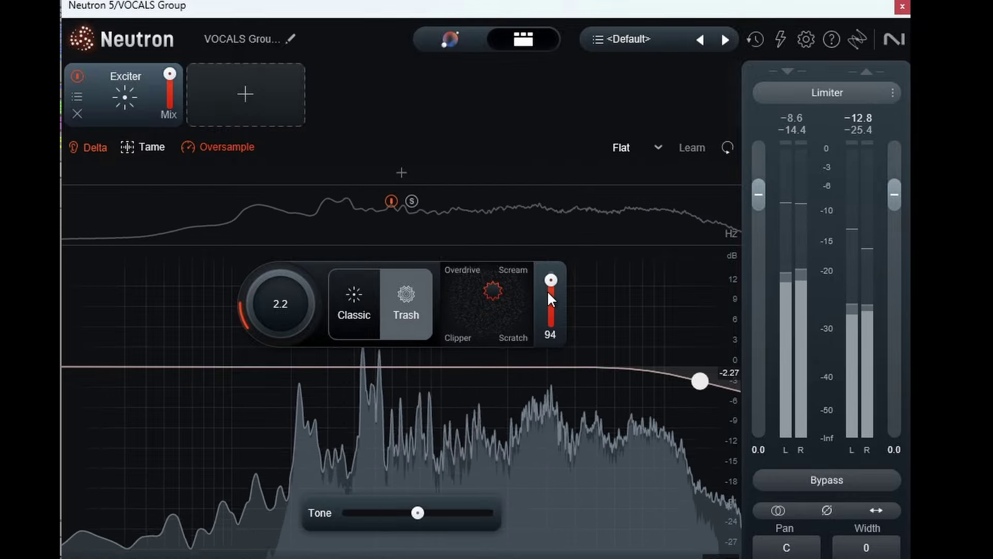
left_click_drag(549, 297, 547, 339)
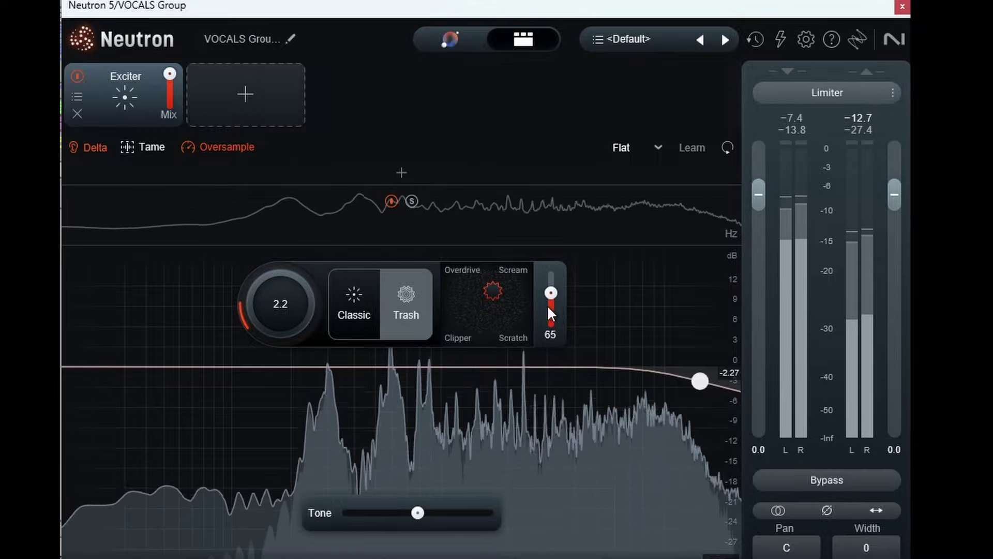
left_click_drag(551, 294, 548, 325)
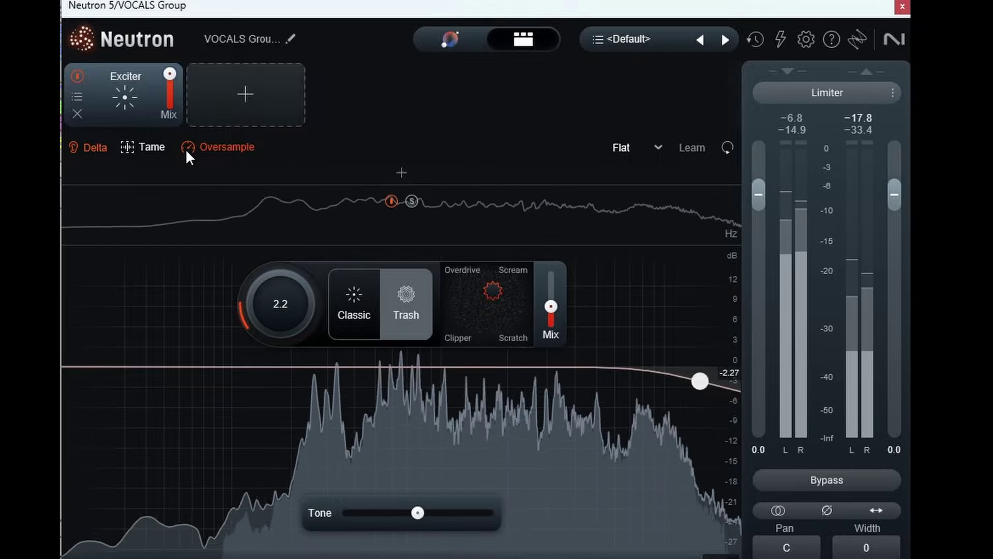
left_click(94, 148)
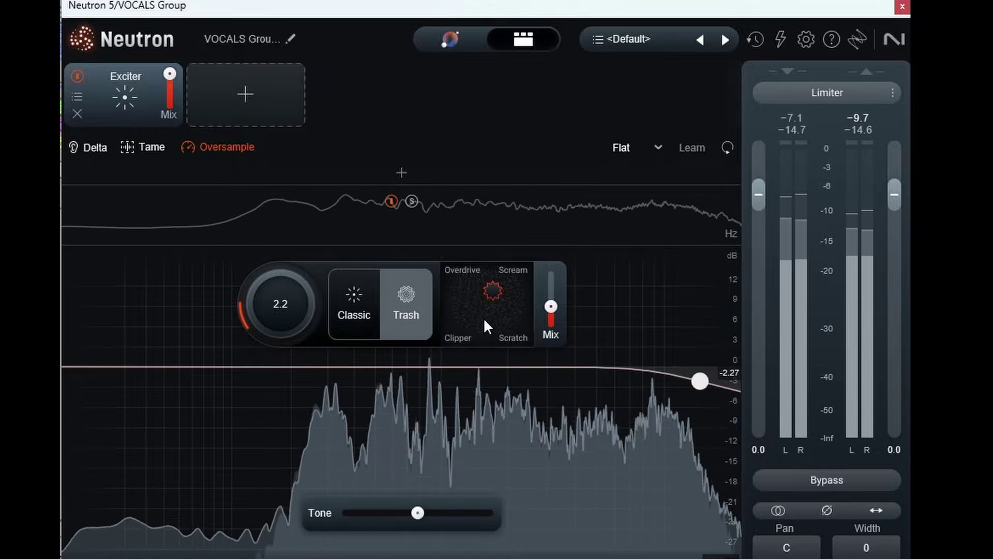
- Set the Exciter to Classic mode with the blend point near Retro and a band mix of 32
left_click(352, 310)
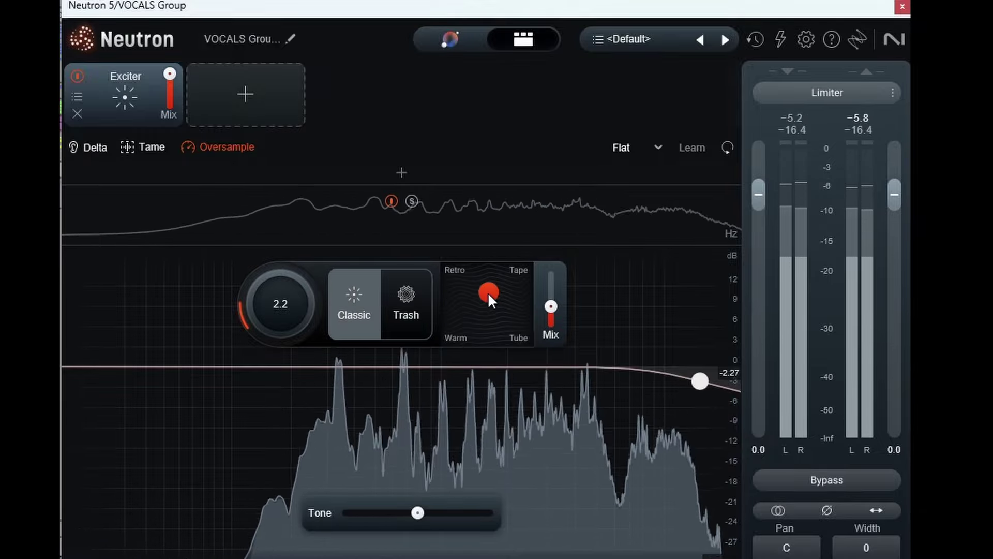
left_click_drag(488, 291, 462, 281)
left_click_drag(548, 305, 548, 318)
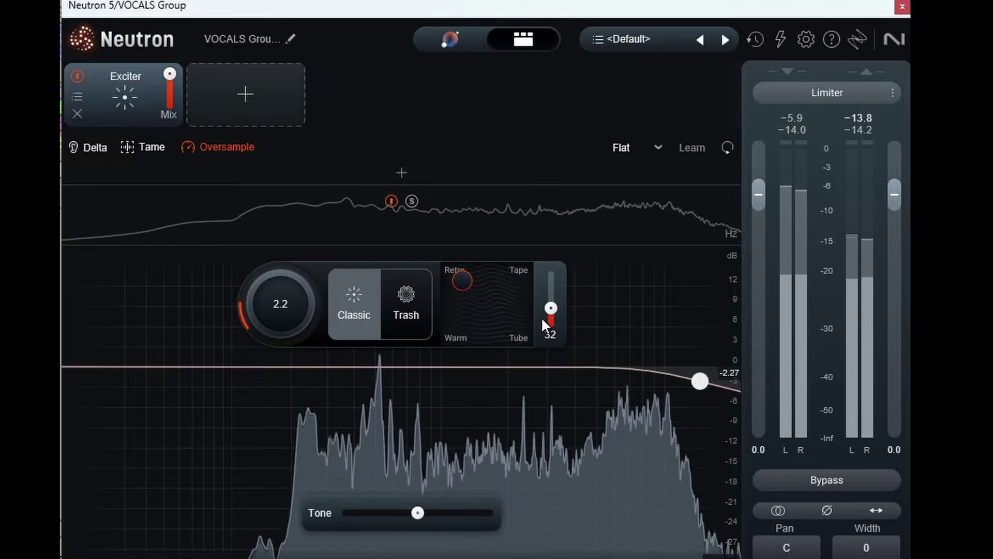
- Compare the Exciter's Clear, Full and Defined emphasis modes during playback and leave it on Clear
left_click(660, 147)
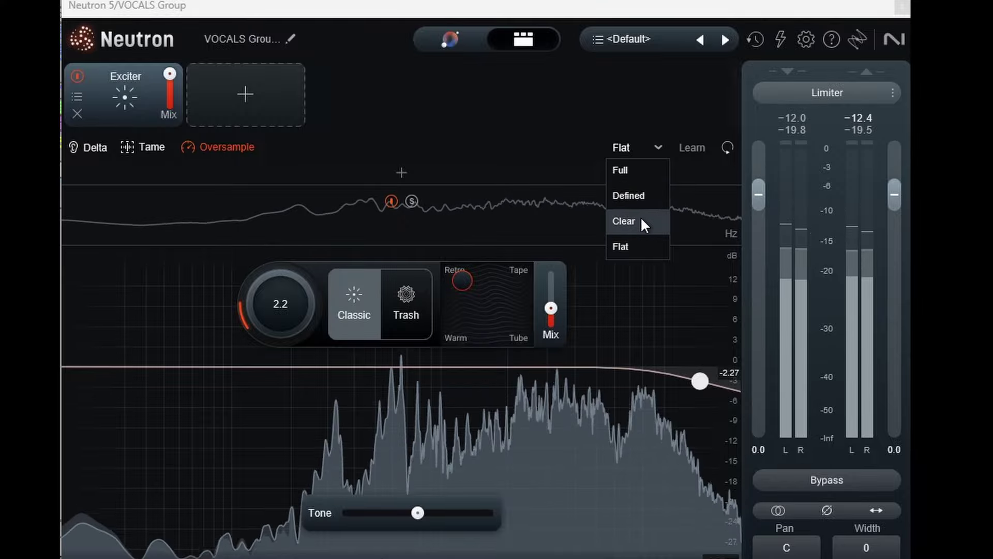
left_click(641, 219)
left_click(659, 148)
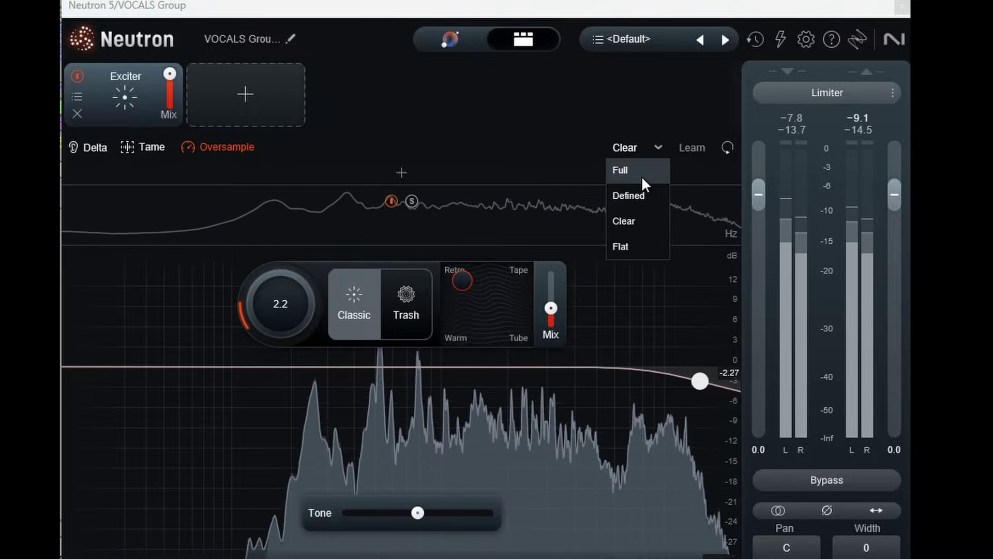
left_click(642, 173)
left_click(658, 147)
left_click(637, 192)
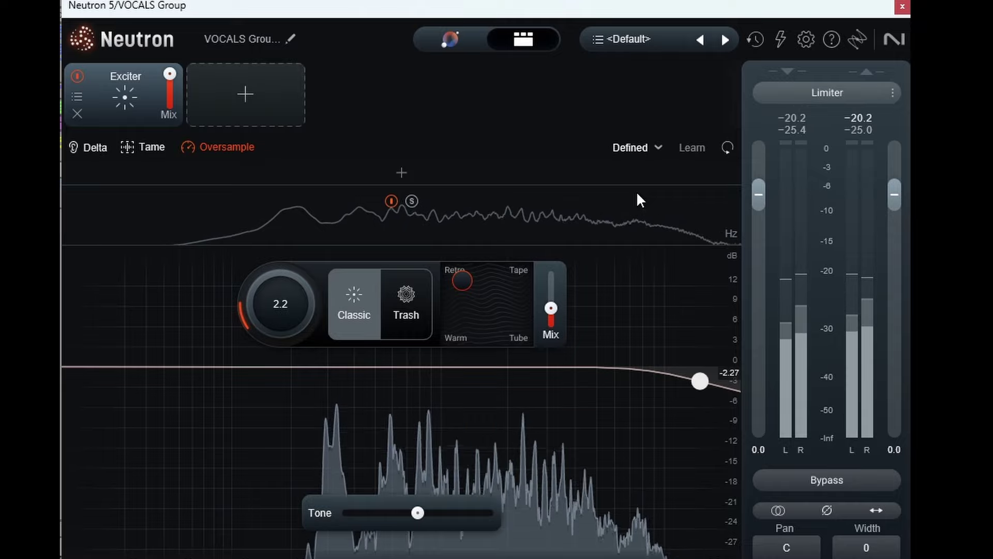
left_click(642, 149)
left_click(627, 219)
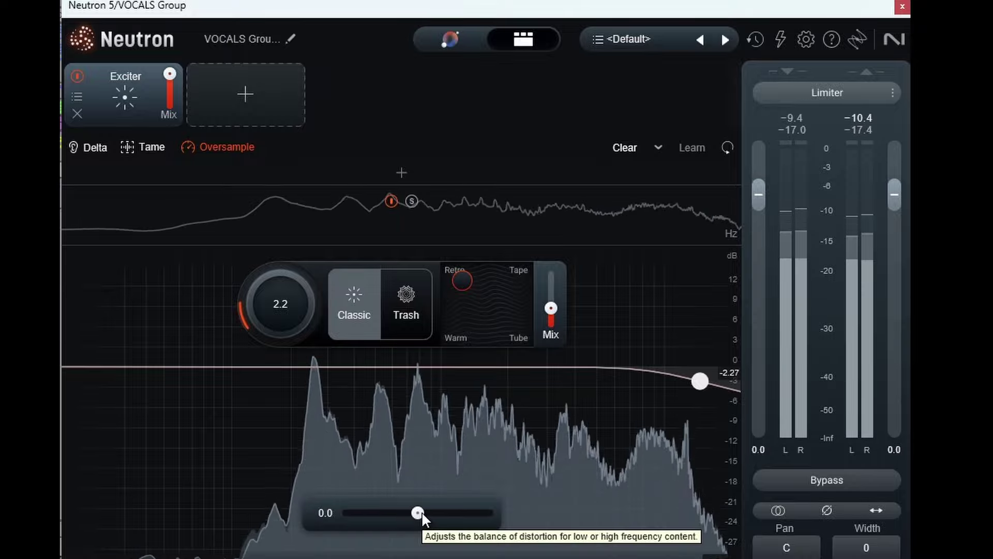
- Switch the Exciter to Trash with a band mix of 58, trying Tone at 70.6 and easing it partway back toward centre
left_click_drag(424, 508, 476, 517)
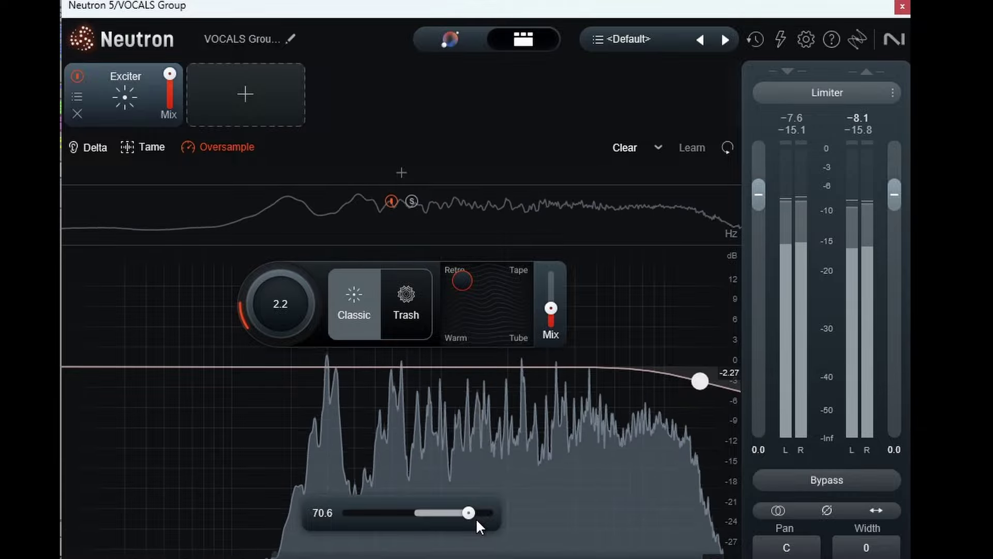
left_click(428, 304)
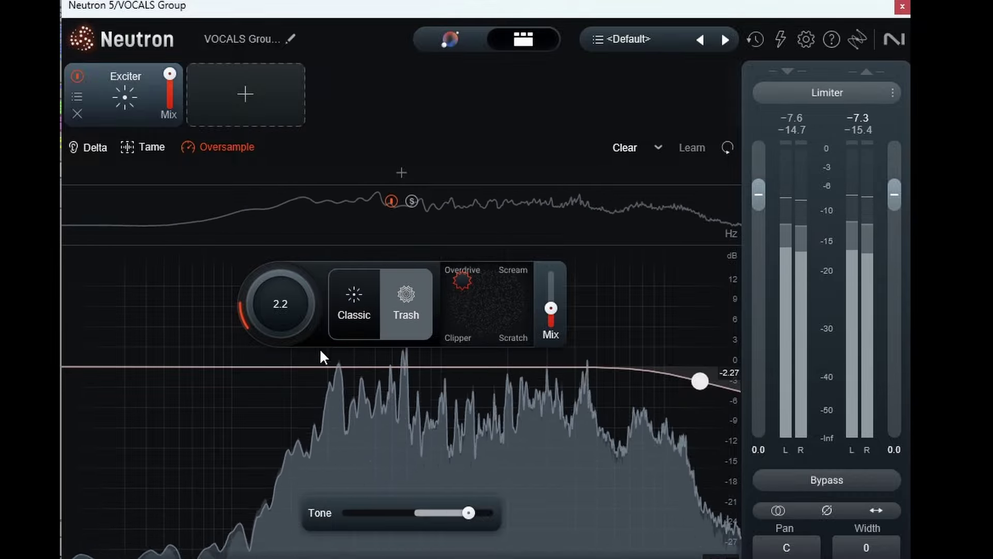
left_click_drag(561, 310, 559, 281)
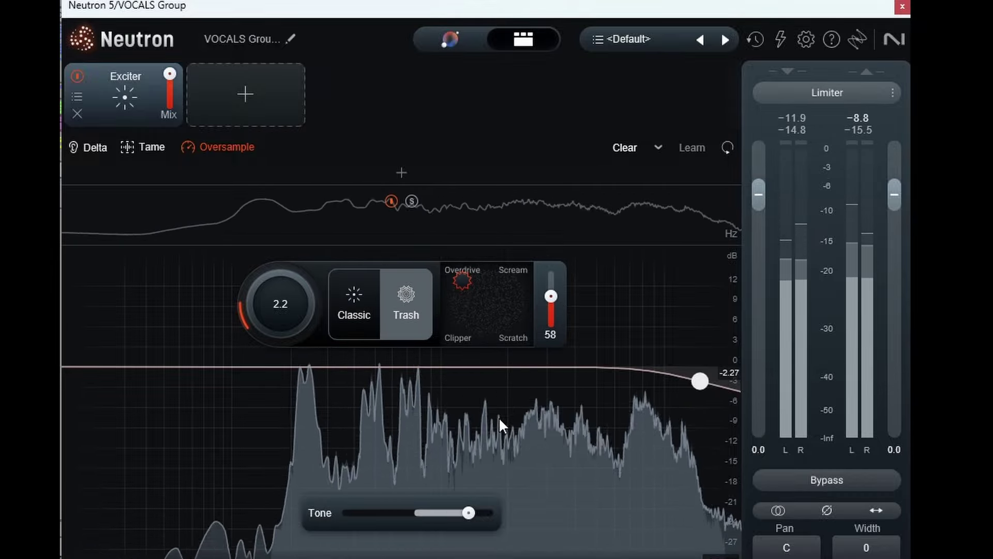
left_click_drag(467, 513, 439, 522)
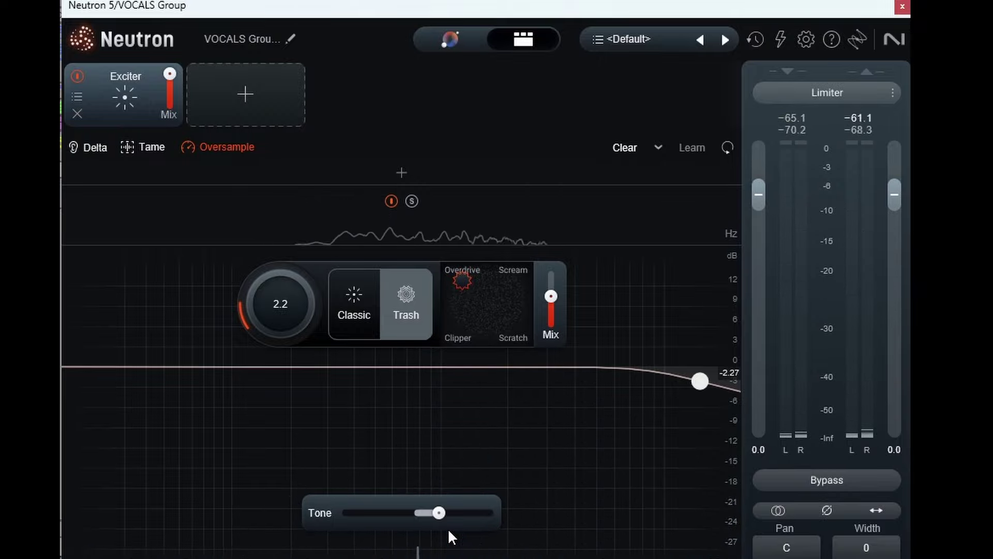
- Replace the Exciter with a Gate module and set its Open and Close thresholds to -17.9 dB
left_click(77, 97)
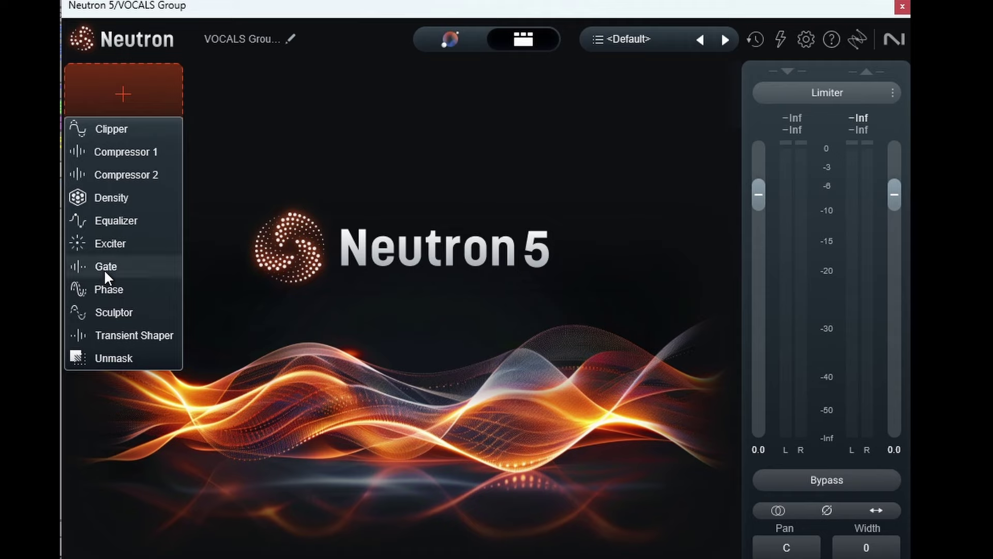
left_click(104, 269)
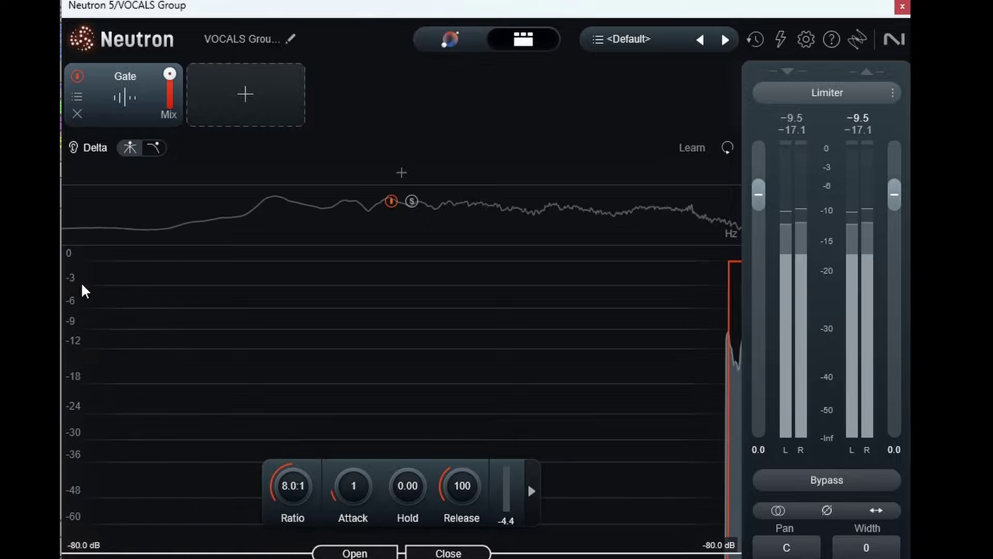
left_click_drag(355, 553, 369, 389)
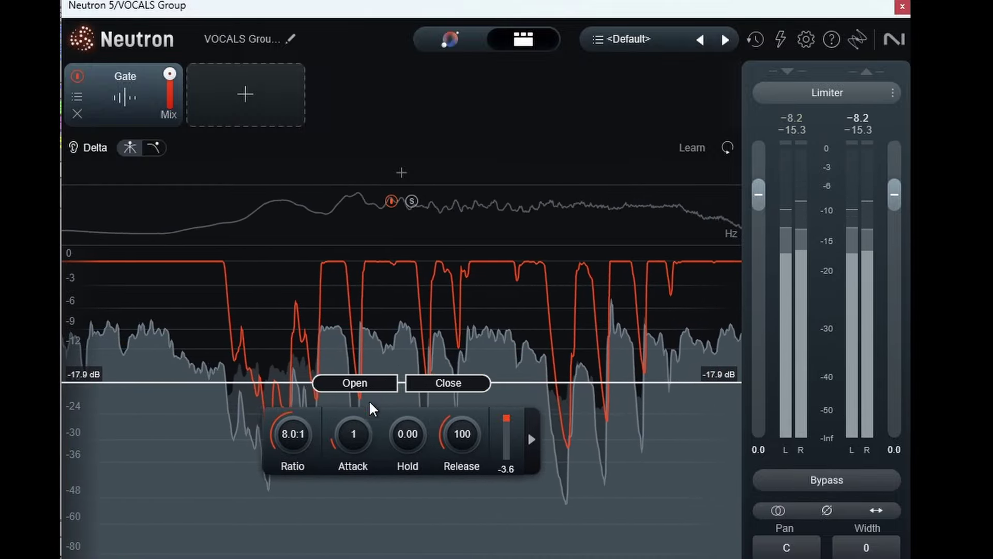
- Set the gate's ratio to 4.5:1 and its release to 736, and listen to the Delta signal
left_click_drag(293, 437, 292, 470)
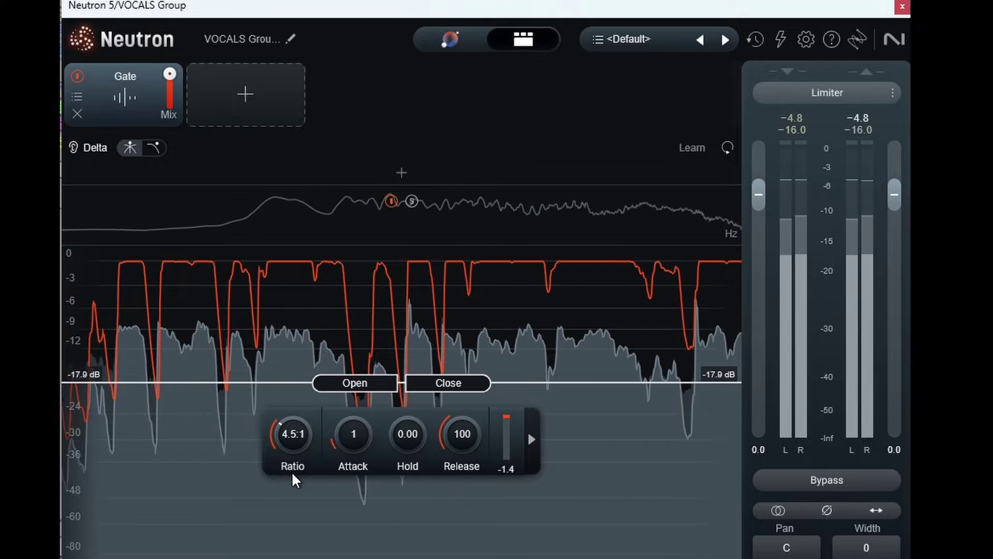
left_click_drag(448, 437, 439, 340)
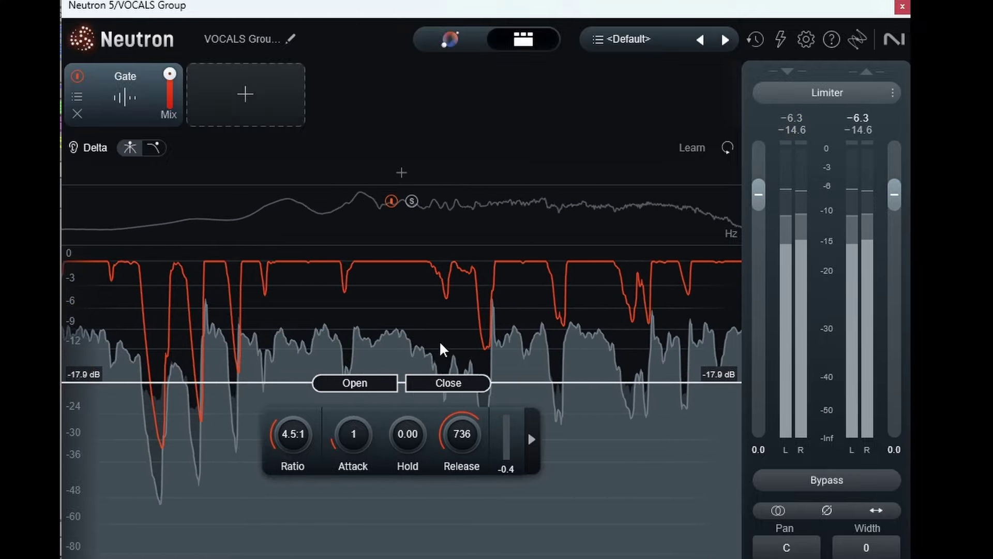
left_click(102, 147)
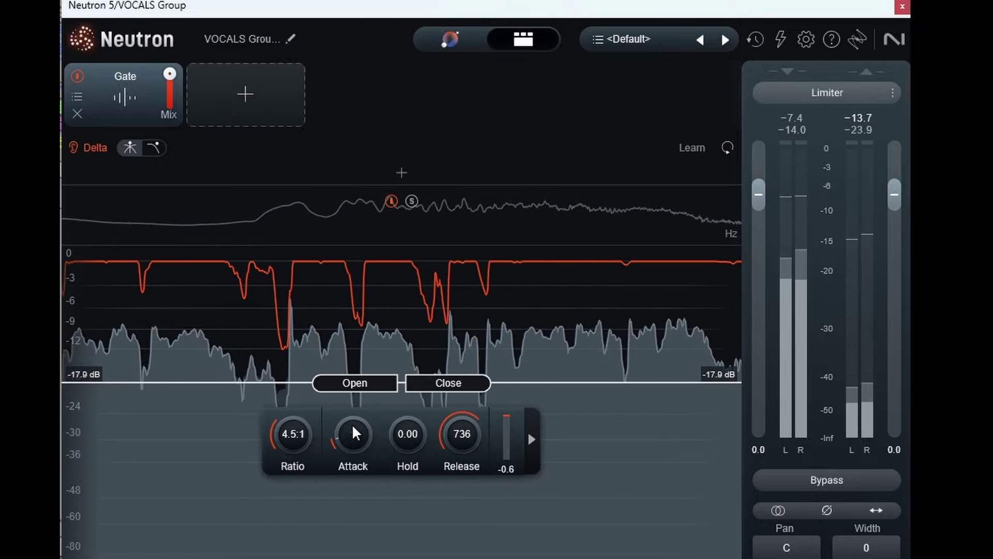
- Raise the gate's Open and Close thresholds to -13.0 dB and fine-tune its ratio and hold
left_click_drag(349, 383, 347, 354)
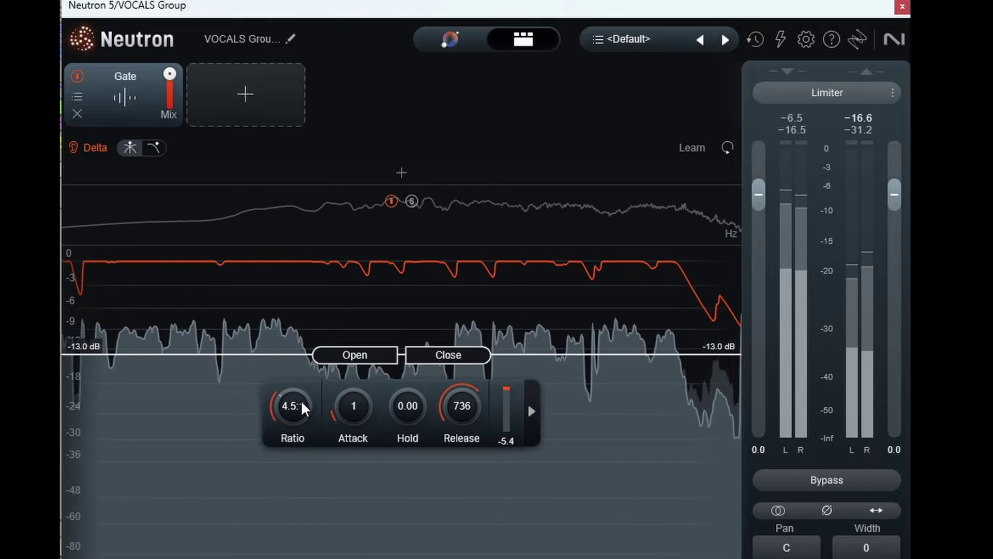
left_click_drag(301, 403, 300, 407)
left_click_drag(395, 410, 400, 383)
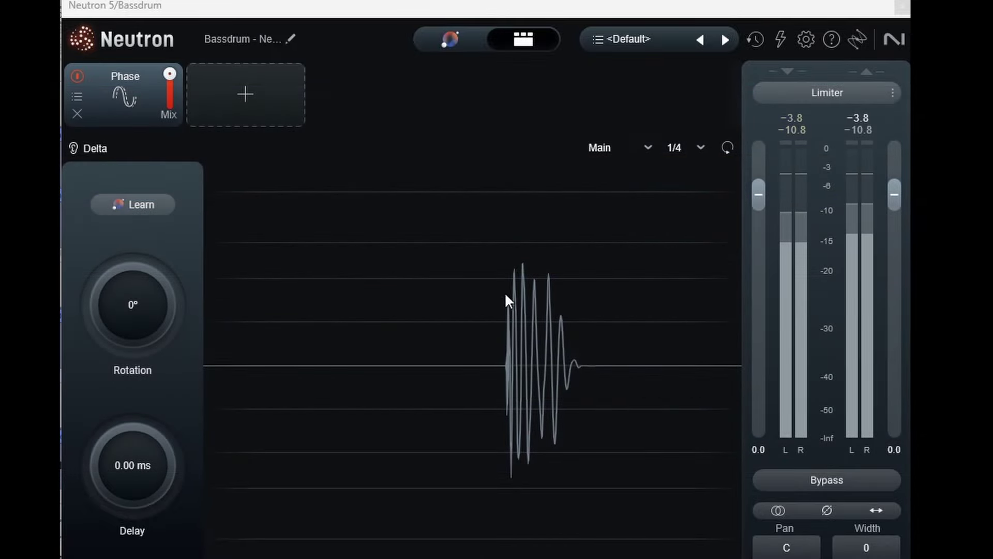
- Try a 1/8 waveform display length for the bass drum in the Phase module and settle on 1 bar
left_click(689, 146)
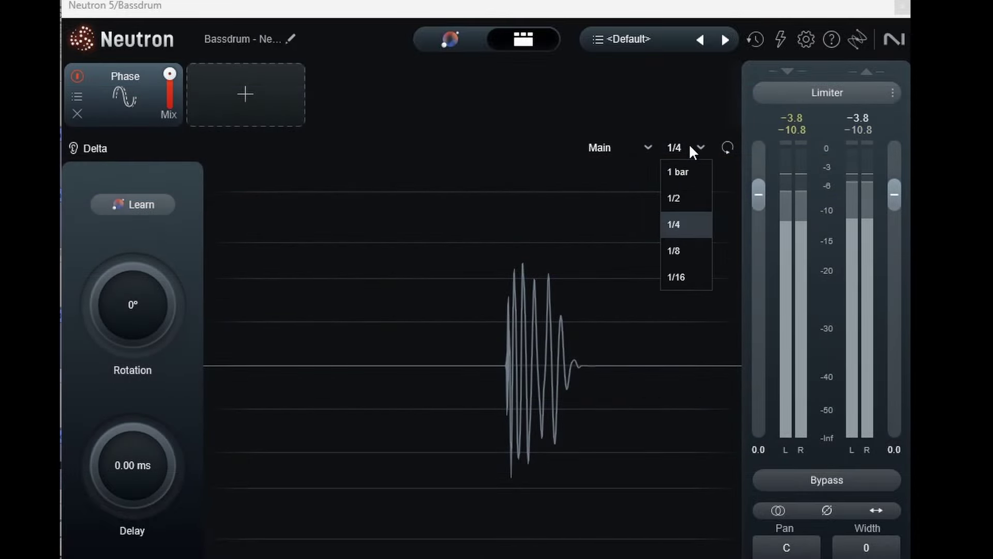
left_click(683, 253)
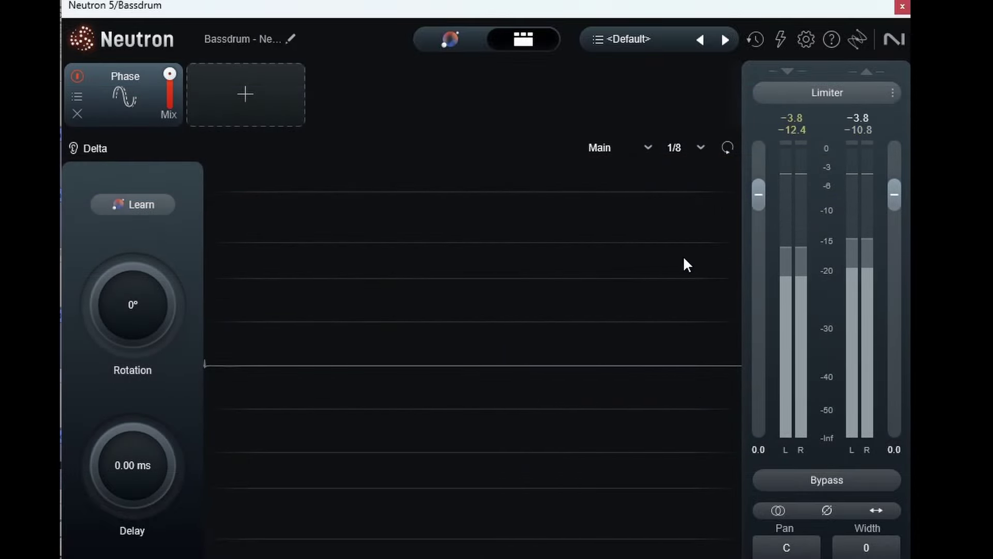
left_click(678, 148)
left_click(681, 175)
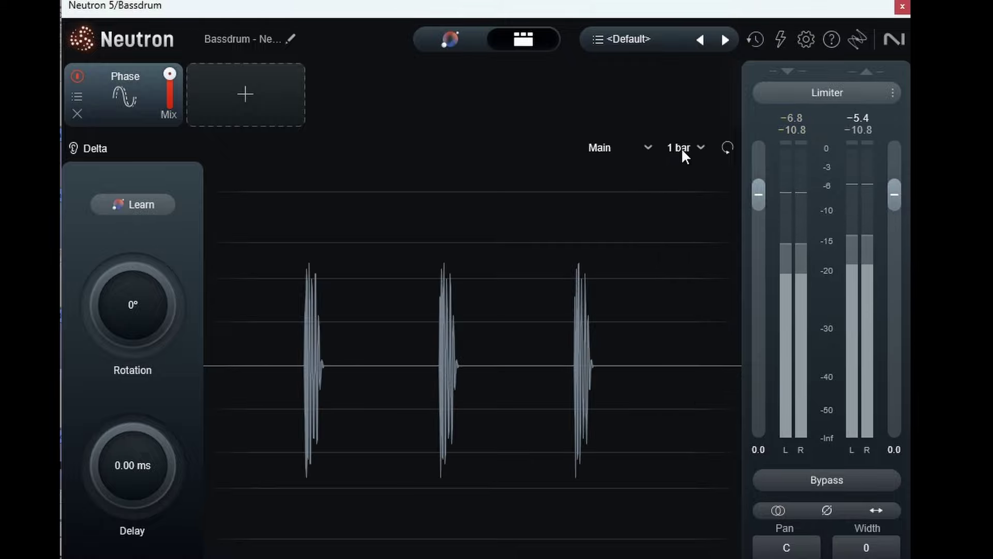
- Try a 1/2 waveform display length for the bass drum in the Phase module and settle on 1/4
left_click(681, 147)
left_click(683, 197)
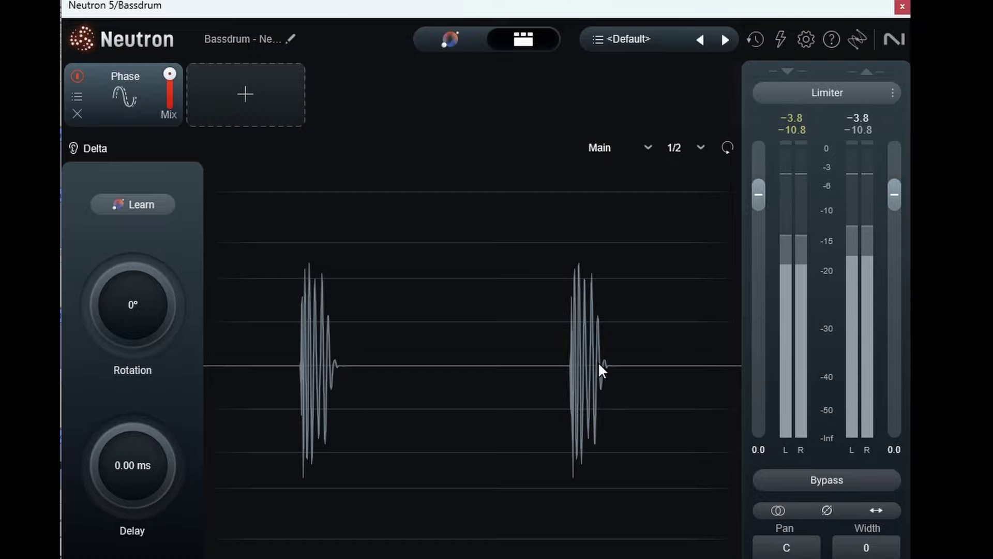
left_click(677, 161)
left_click(679, 224)
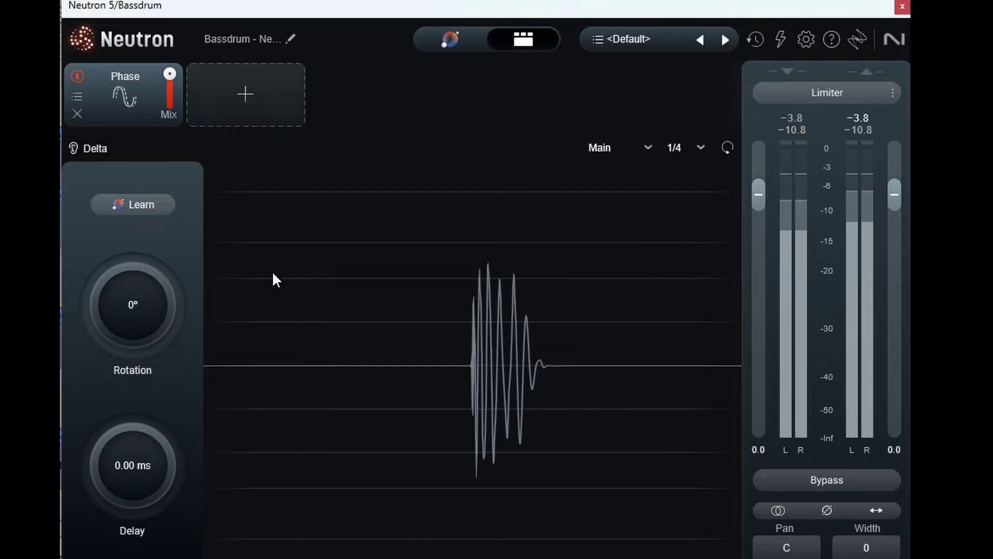
- Try phase rotations of -82° and -43° on the bass drum, settling on 28° with a delay of 2.96 ms
left_click_drag(132, 328, 139, 392)
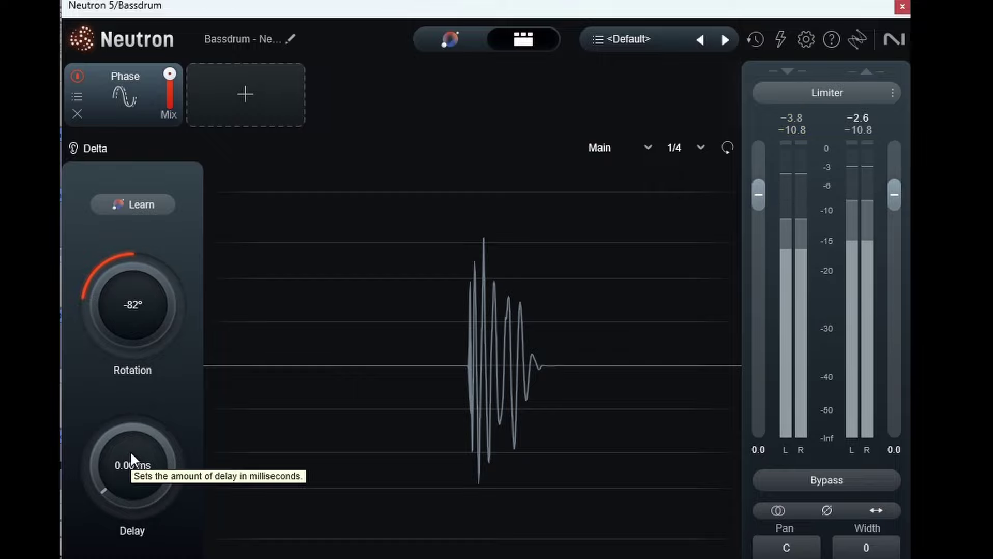
left_click_drag(131, 451, 89, 479)
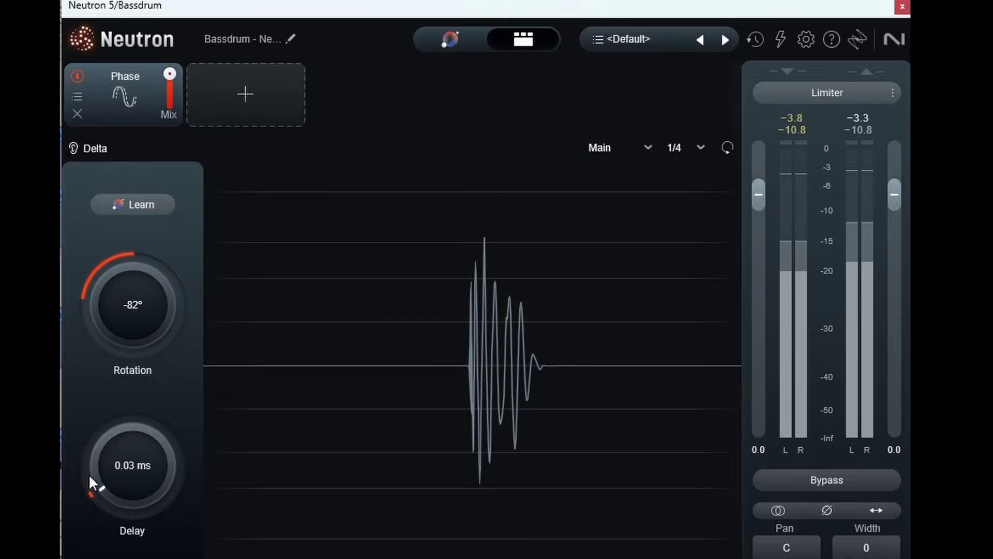
left_click_drag(129, 334, 123, 308)
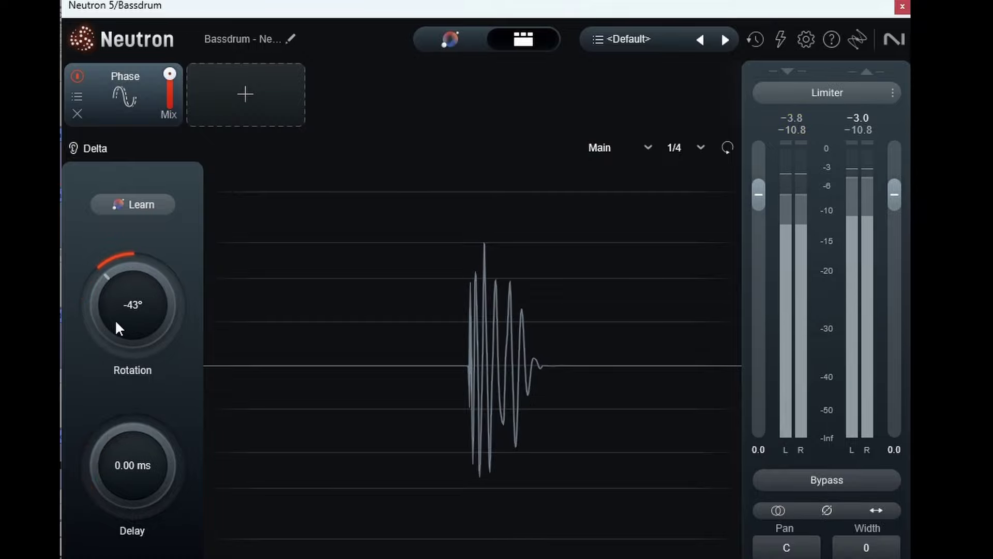
left_click_drag(132, 326, 137, 250)
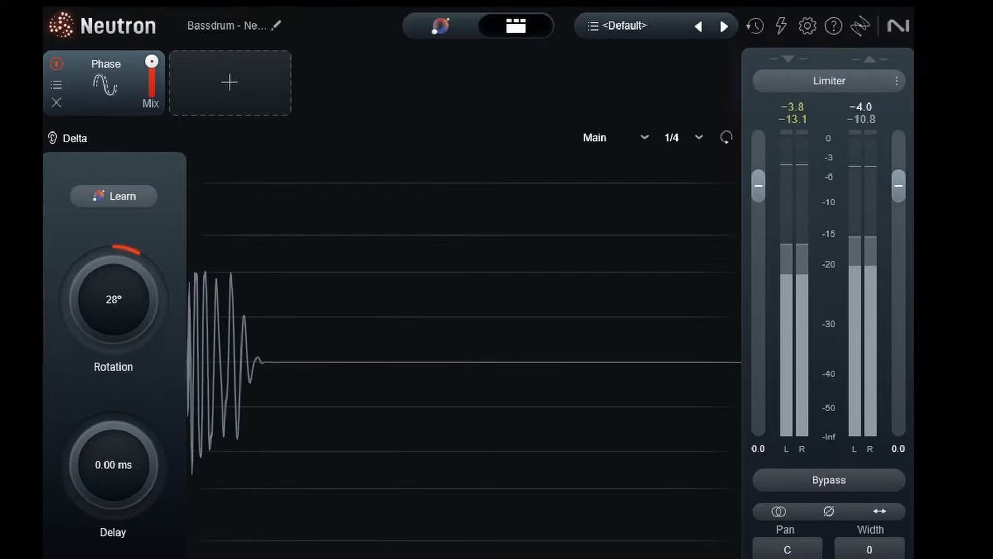
left_click_drag(110, 463, 124, 396)
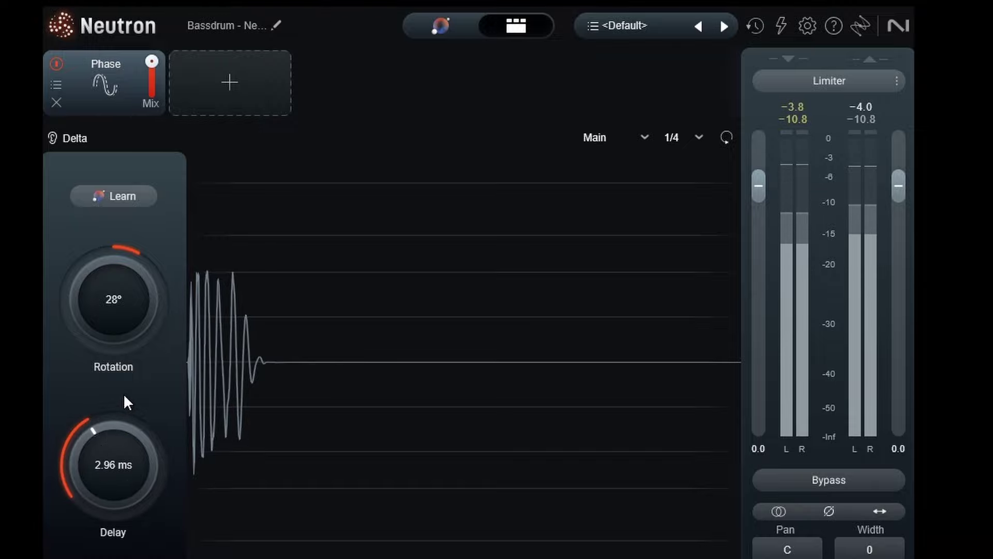
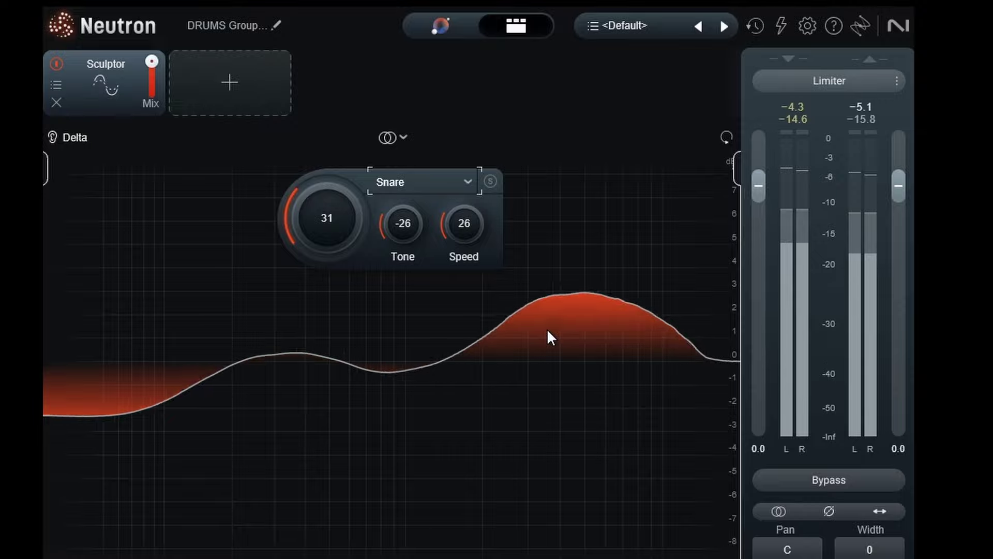
- Raise the Sculptor amount on the drums group to 53 and change its target to the all-purpose Add Punch, stopping playback after listening
left_click_drag(346, 217, 345, 178)
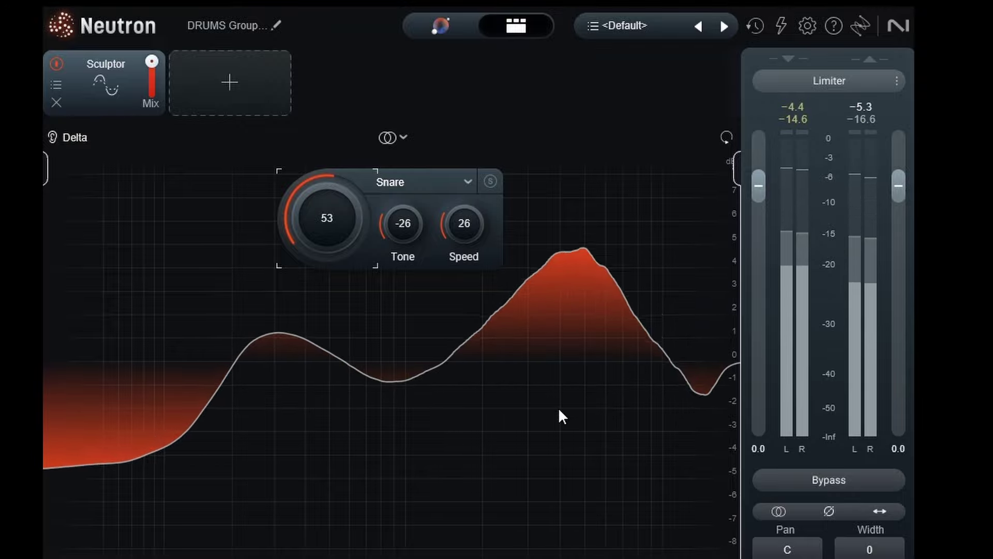
left_click(388, 184)
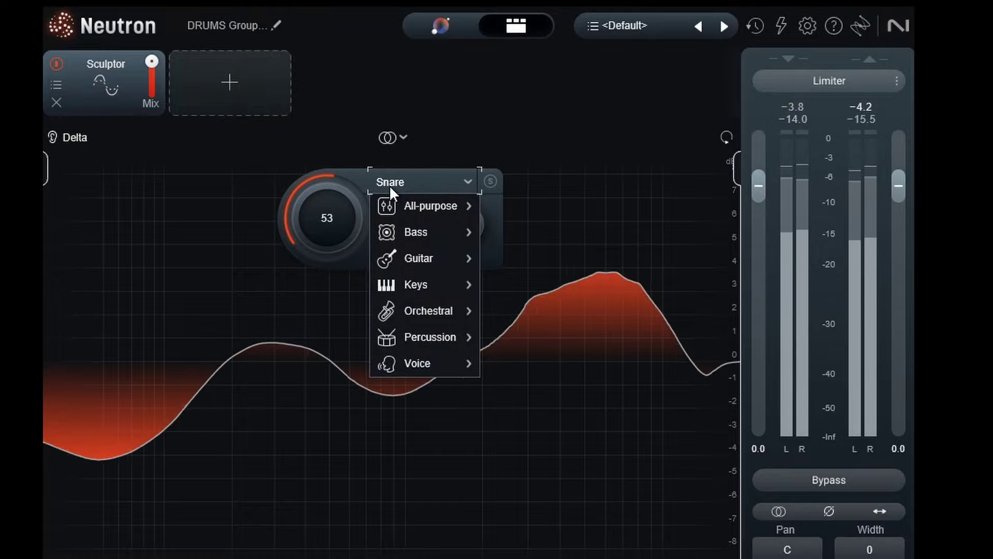
mouse_move(387, 204)
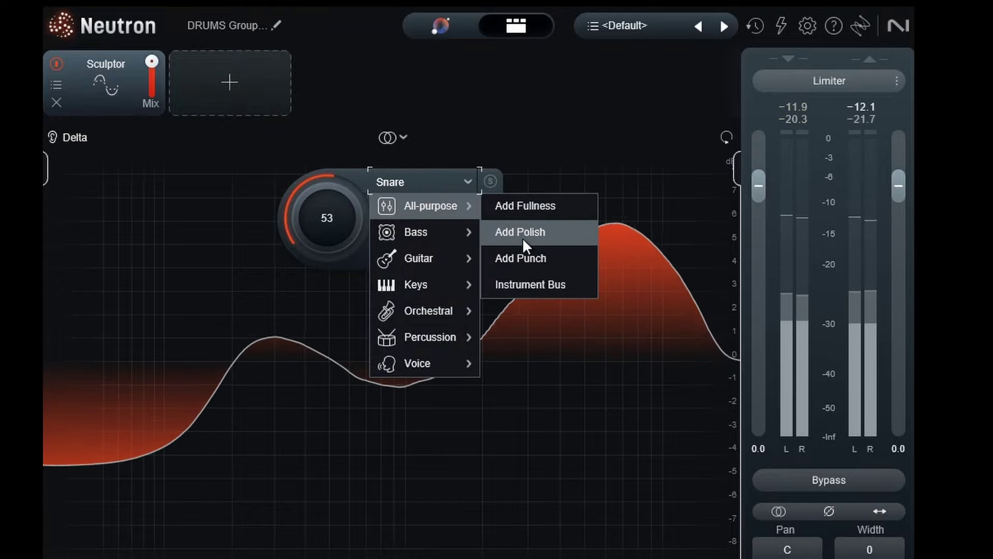
left_click(526, 260)
key("space")
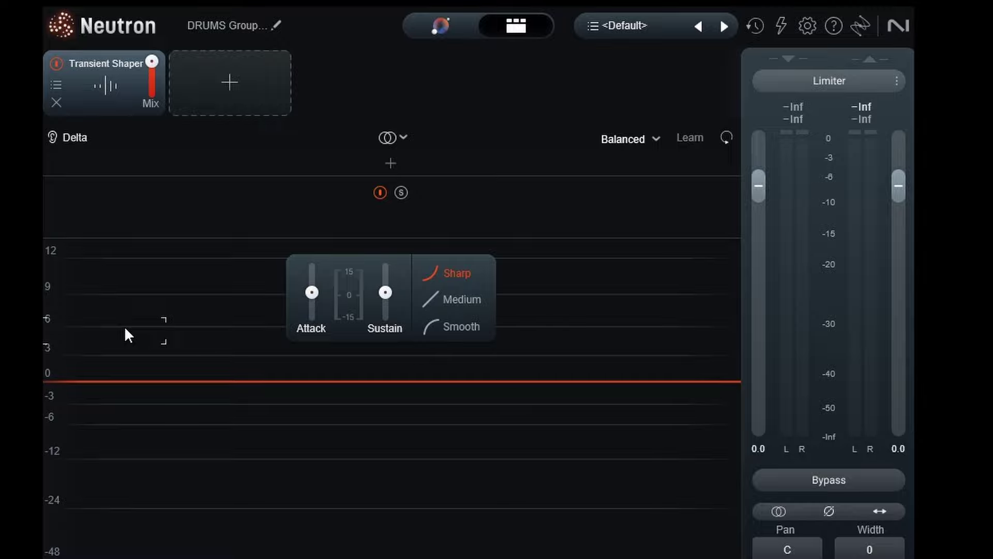
- Play the drums through the Transient Shaper, raising the attack to 8.9 and cutting the sustain to near its minimum
key("space")
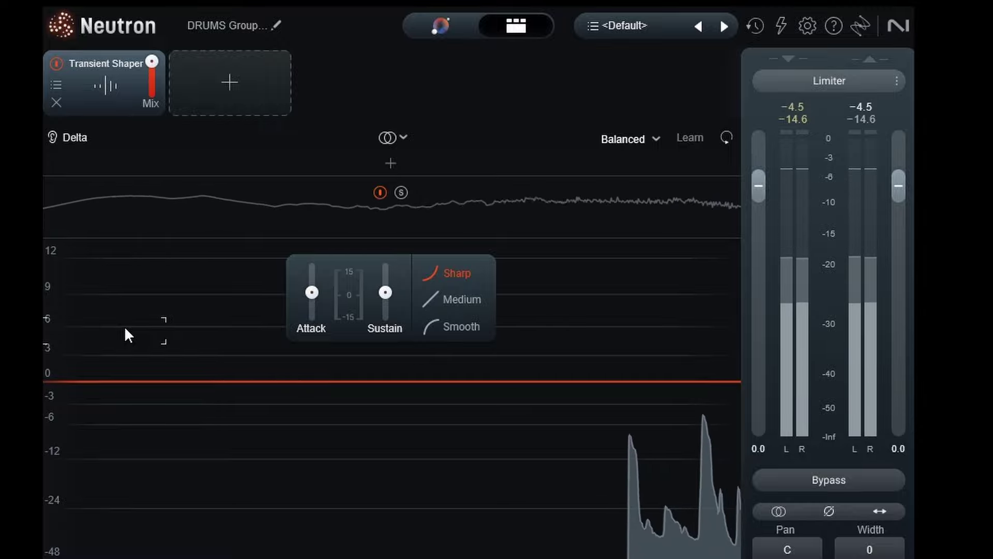
left_click_drag(311, 293, 335, 145)
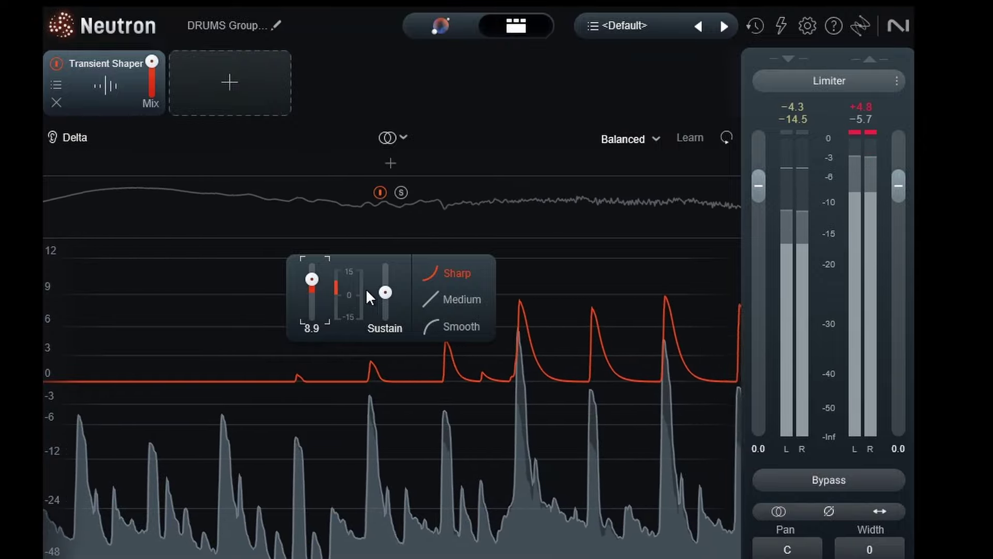
left_click_drag(383, 293, 392, 441)
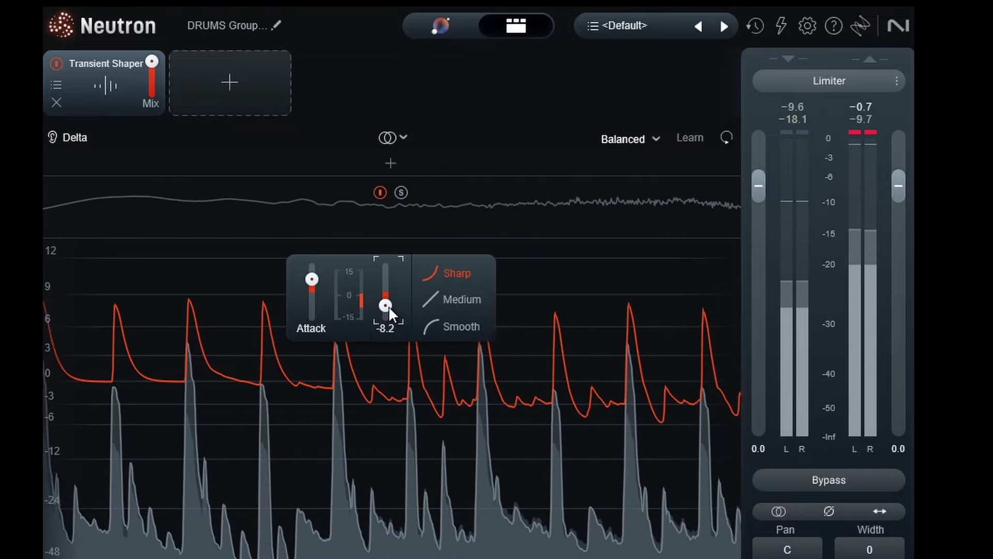
left_click_drag(389, 306, 407, 465)
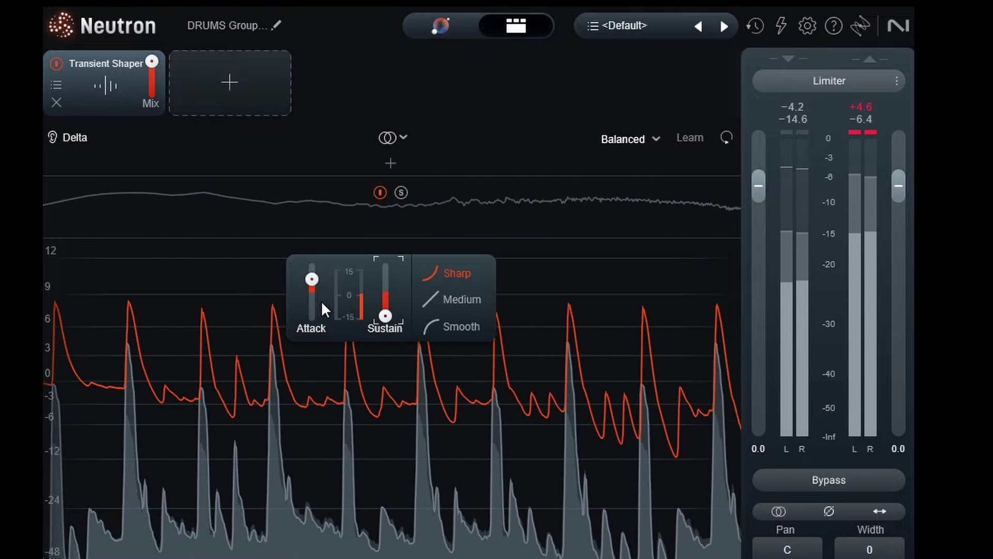
mouse_move(313, 282)
left_mouse_down()
mouse_move(309, 221)
mouse_move(315, 292)
left_mouse_up()
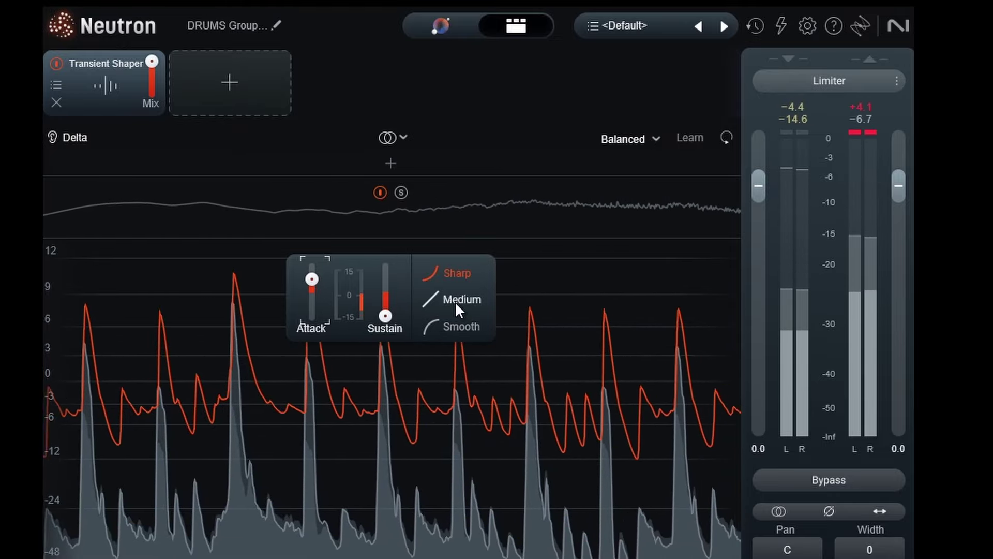
- Compare the Medium and Smooth transient shapes on the drums and return to Sharp
left_click(455, 301)
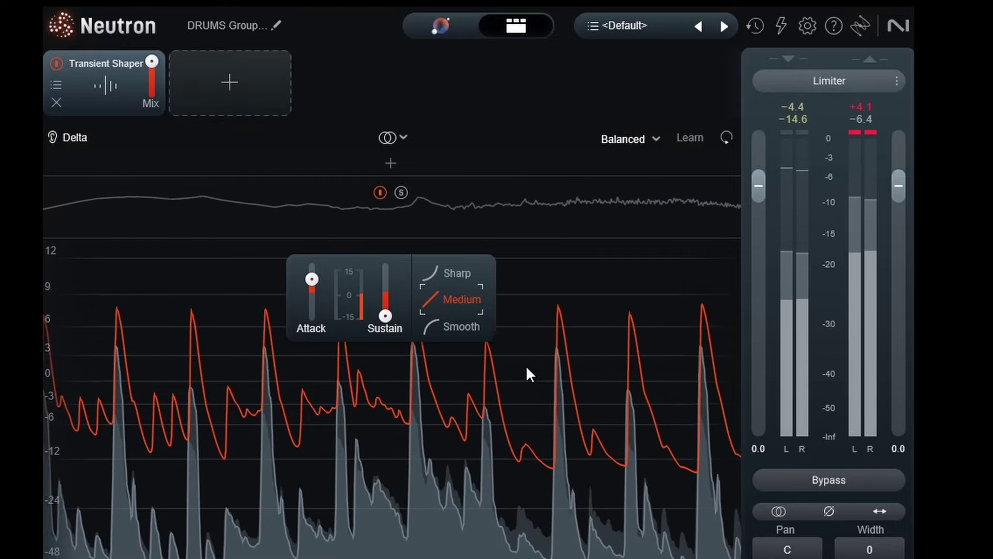
left_click(456, 326)
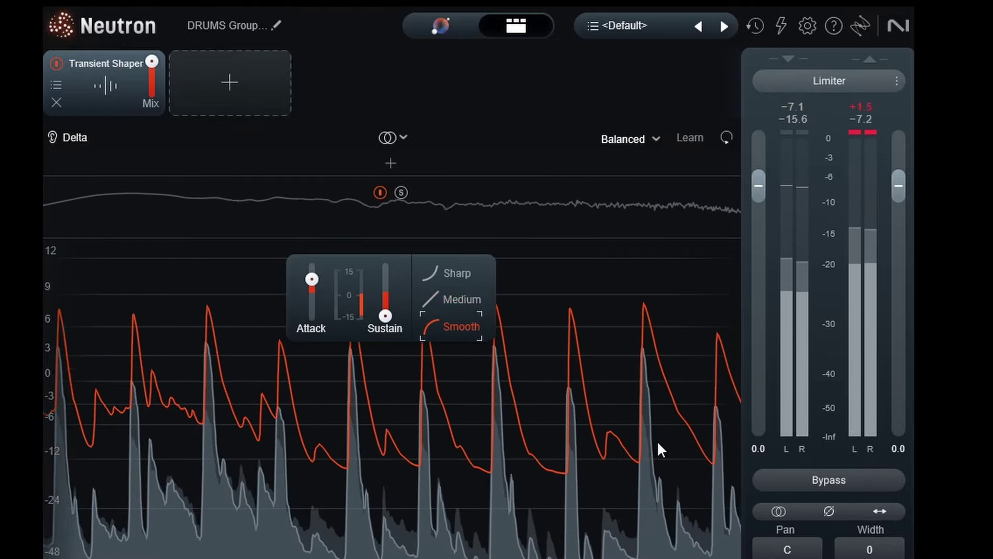
left_click(455, 277)
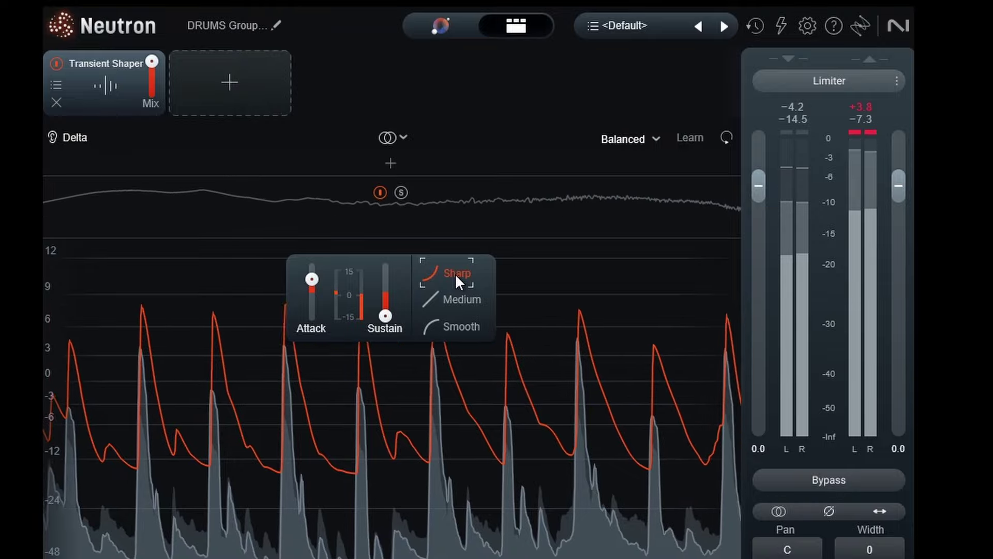
- Split the Transient Shaper into two bands with a raised crossover, boosting the high band's attack and reducing its sustain
left_click(393, 166)
left_click_drag(393, 169, 484, 165)
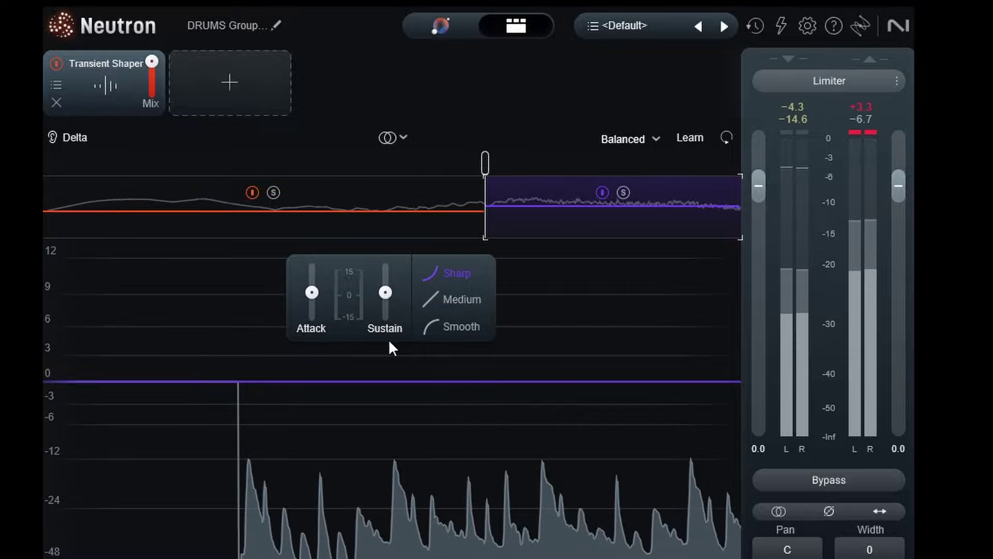
mouse_move(312, 291)
left_click_drag(312, 291, 328, 100)
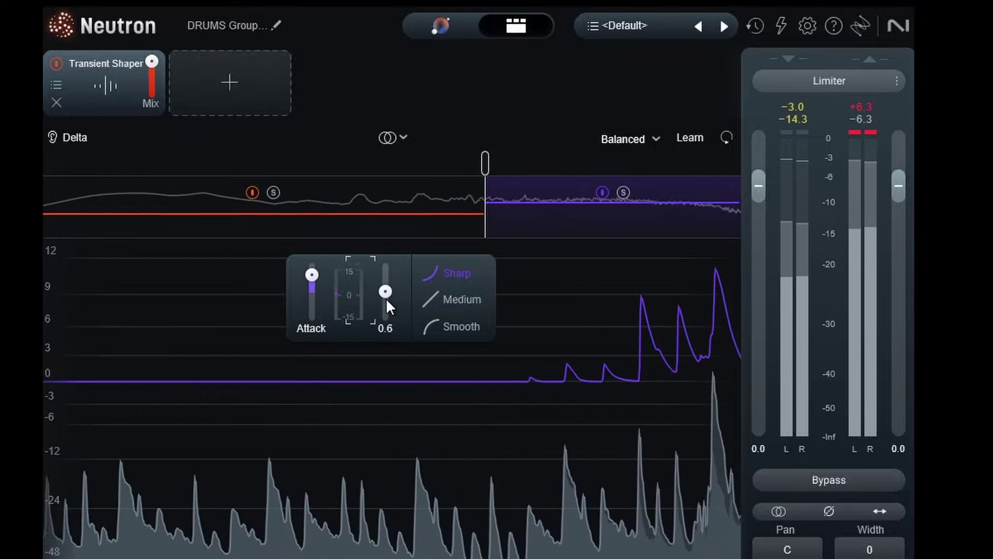
left_click_drag(386, 297, 423, 468)
mouse_move(310, 274)
left_click_drag(311, 276, 312, 316)
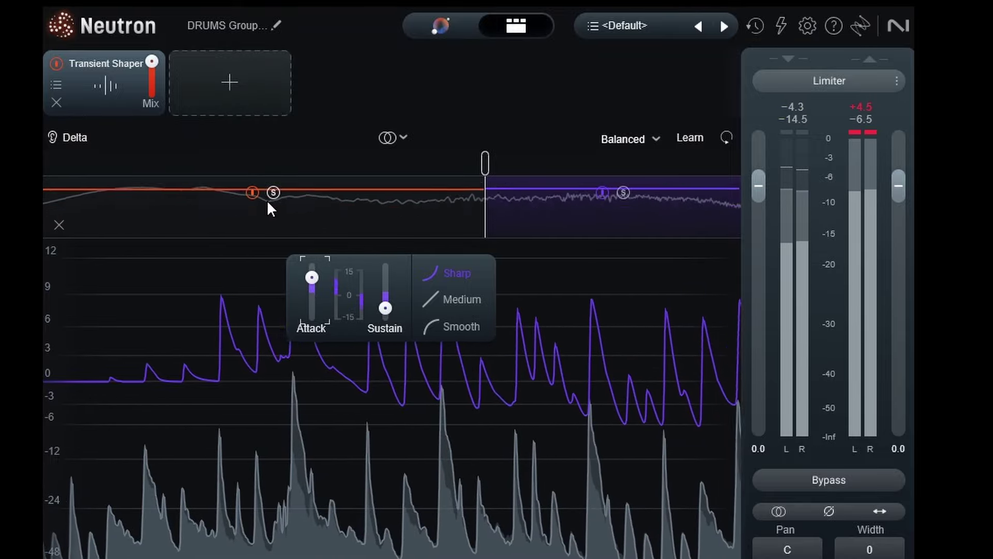
- Compare the low band switched off and on, set its attack to 9.3 and ease its sustain to a moderate cut
left_click(252, 194)
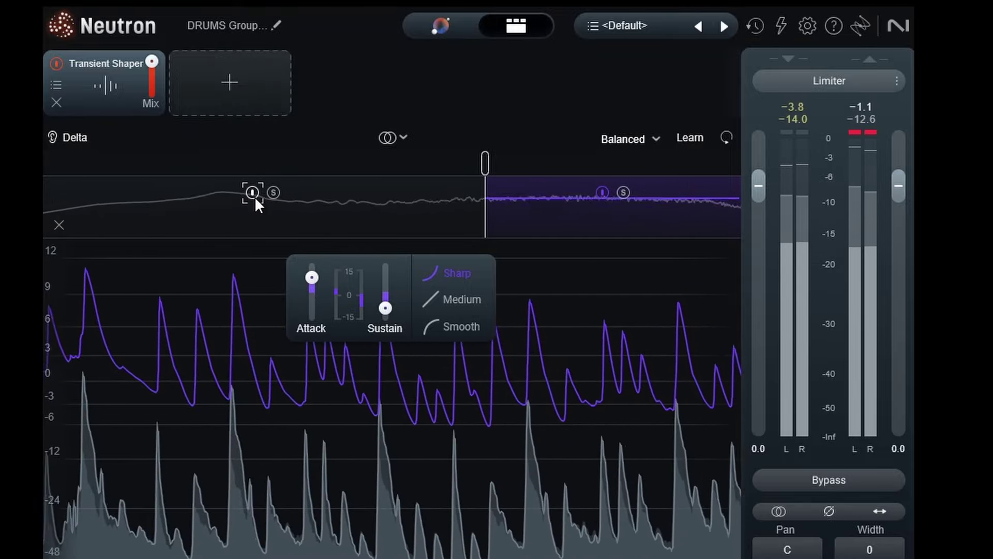
left_click(253, 195)
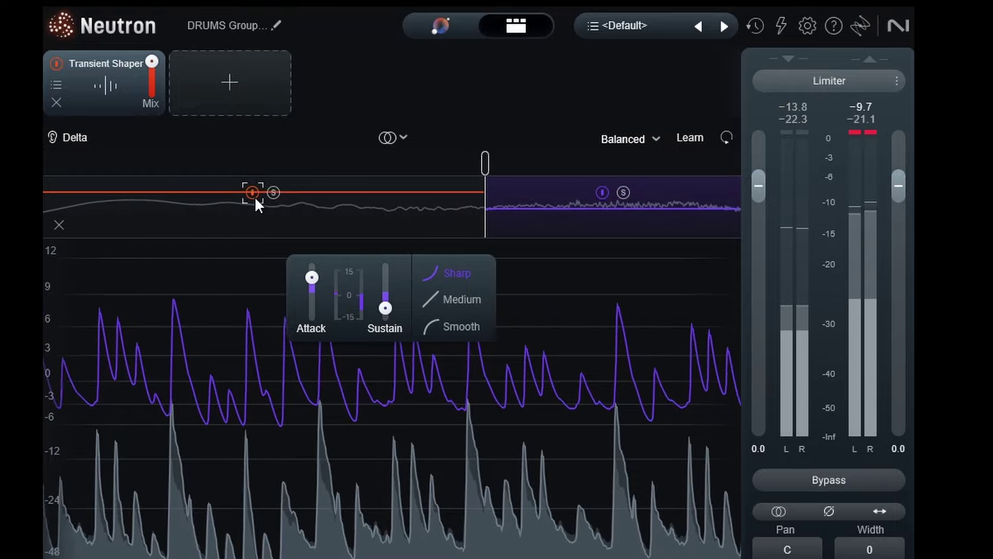
mouse_move(311, 282)
left_click_drag(310, 279, 309, 277)
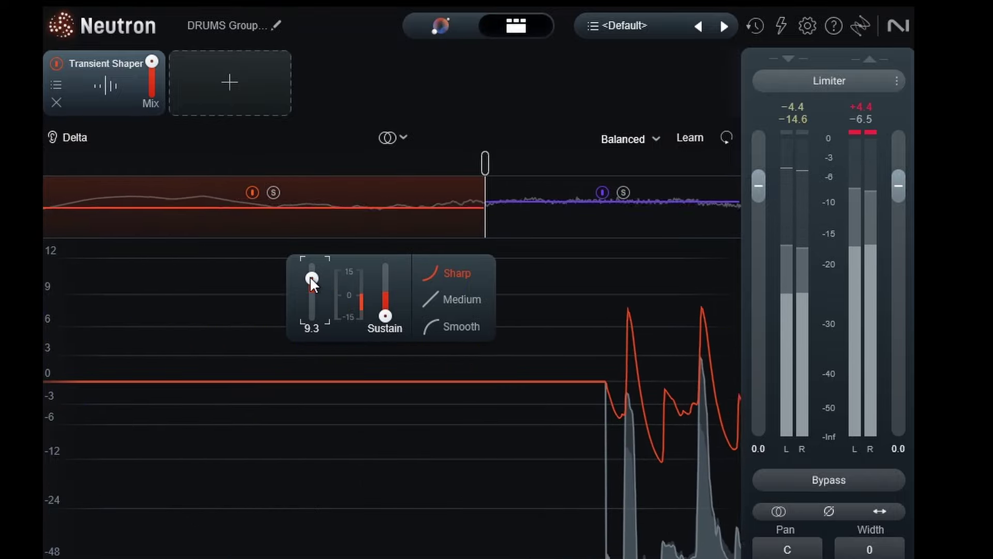
left_click_drag(390, 321, 429, 558)
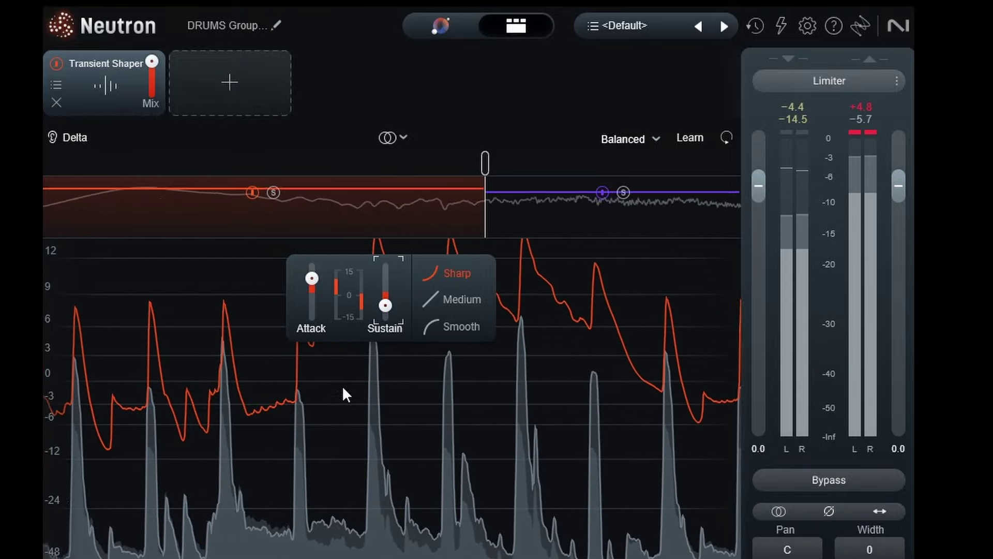
- Listen to the Delta signal while cutting the low band's attack below zero and switching both bands off, and restore normal monitoring
left_click(60, 138)
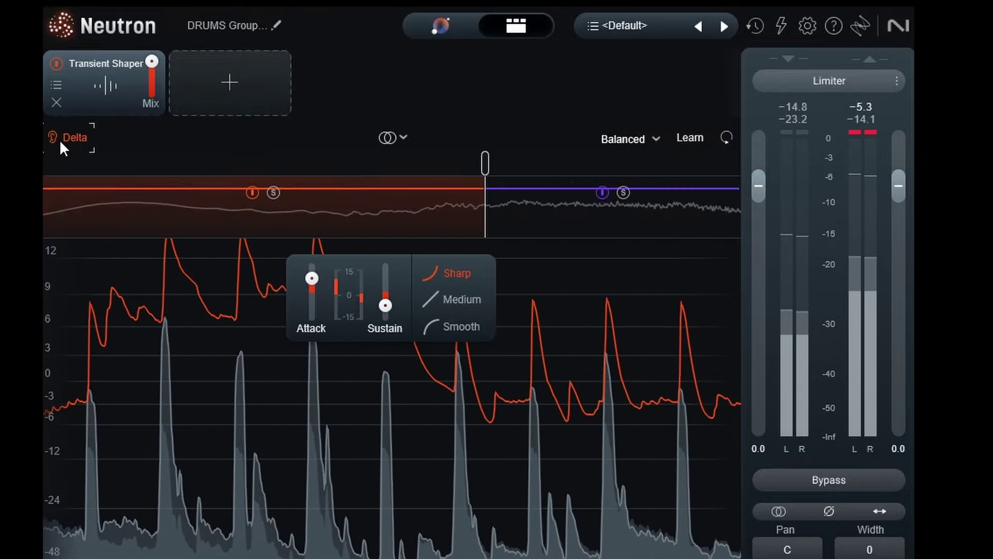
left_click_drag(311, 278, 500, 470)
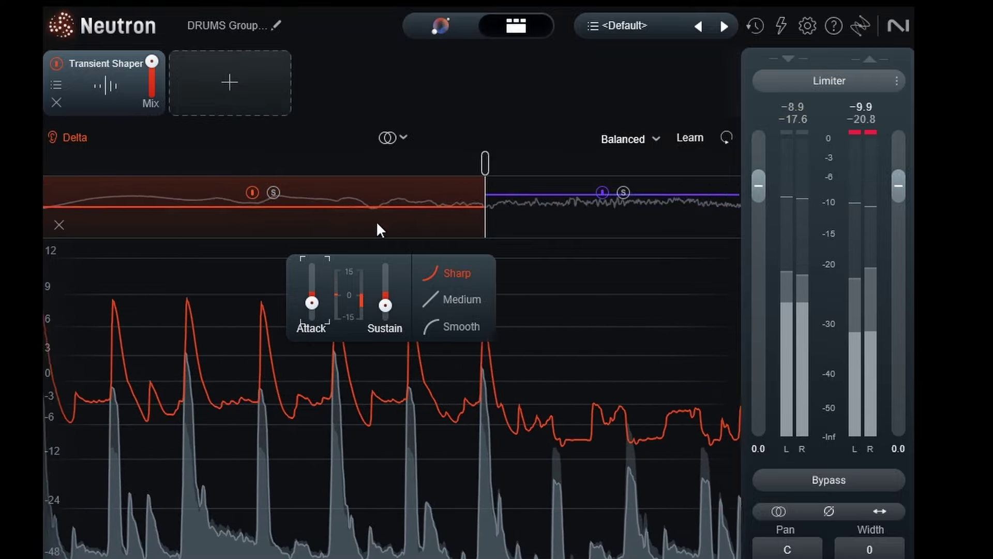
left_click(252, 194)
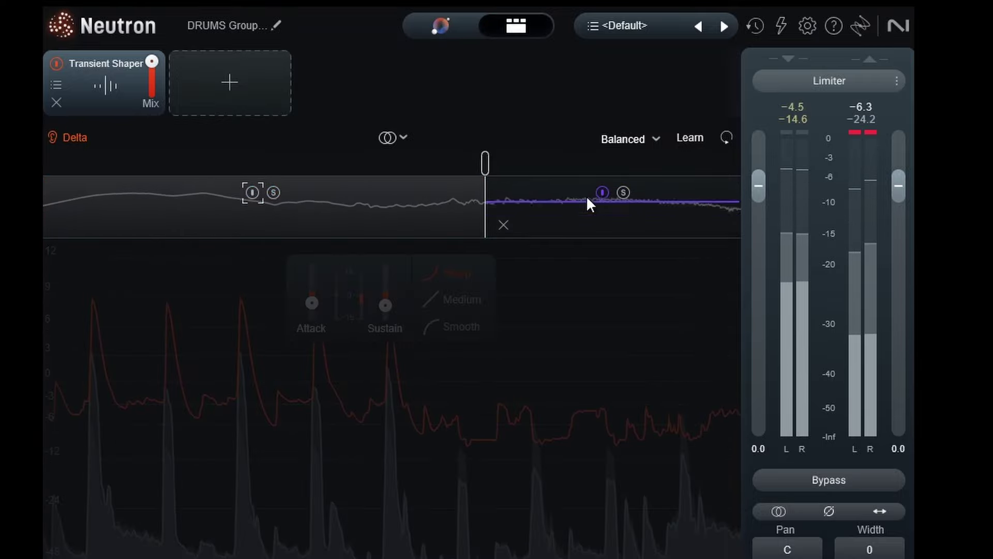
left_click(602, 192)
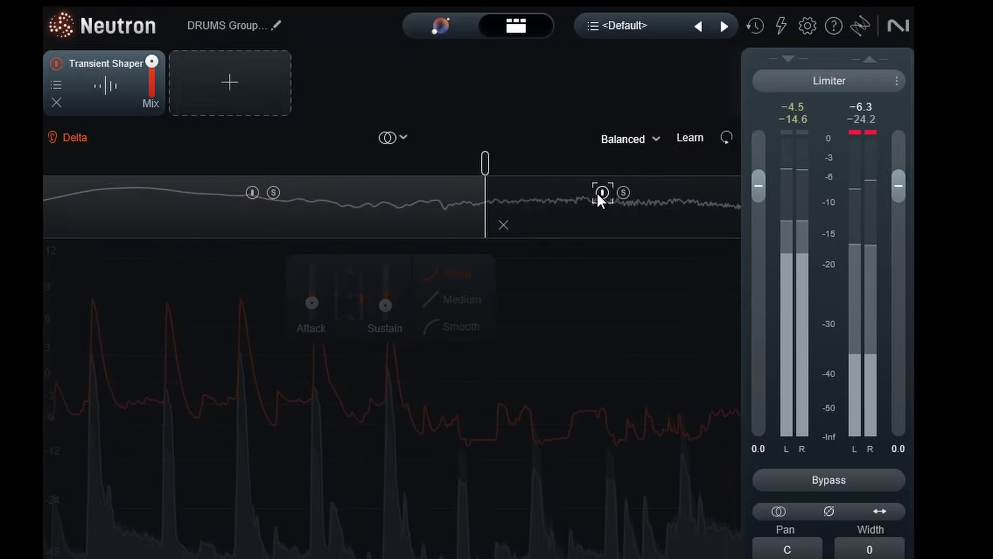
left_click(72, 139)
left_click(251, 194)
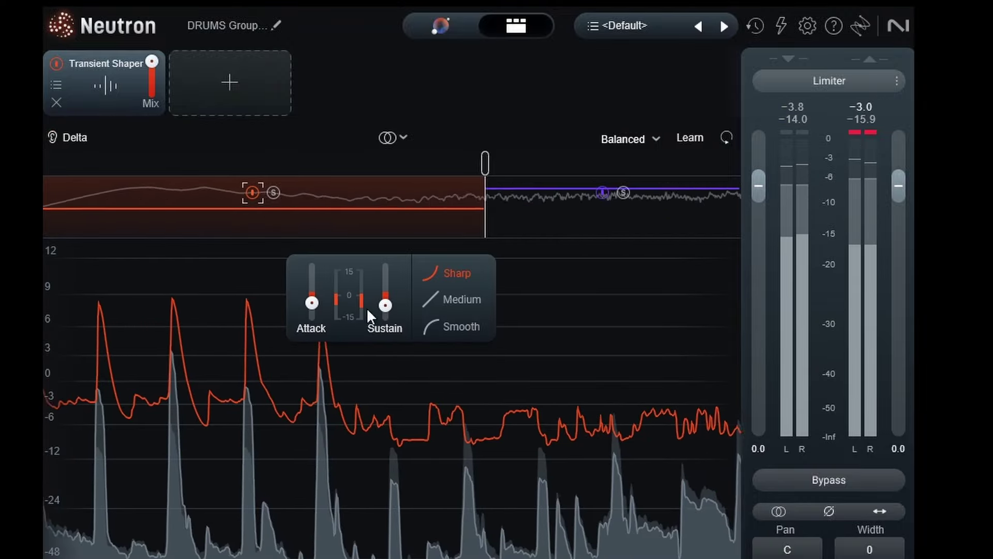
- Restore the low band's attack to a positive boost, with its sustain at -8.0
left_click_drag(303, 309, 295, 62)
left_click_drag(310, 275, 325, 353)
left_click(385, 306)
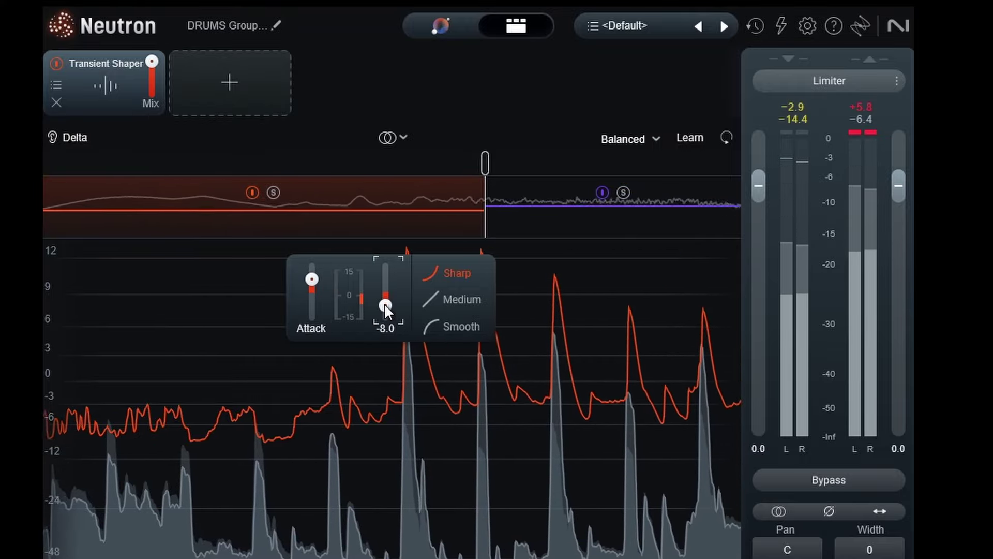
- Add a third band by splitting the low range, and set the highest band's attack to -6.0
left_click(347, 165)
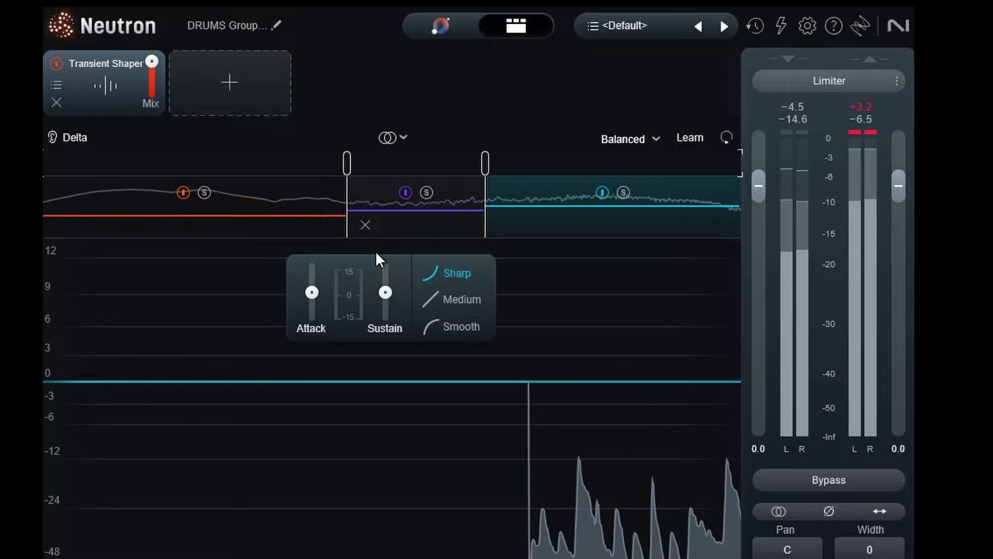
left_click_drag(312, 292, 324, 414)
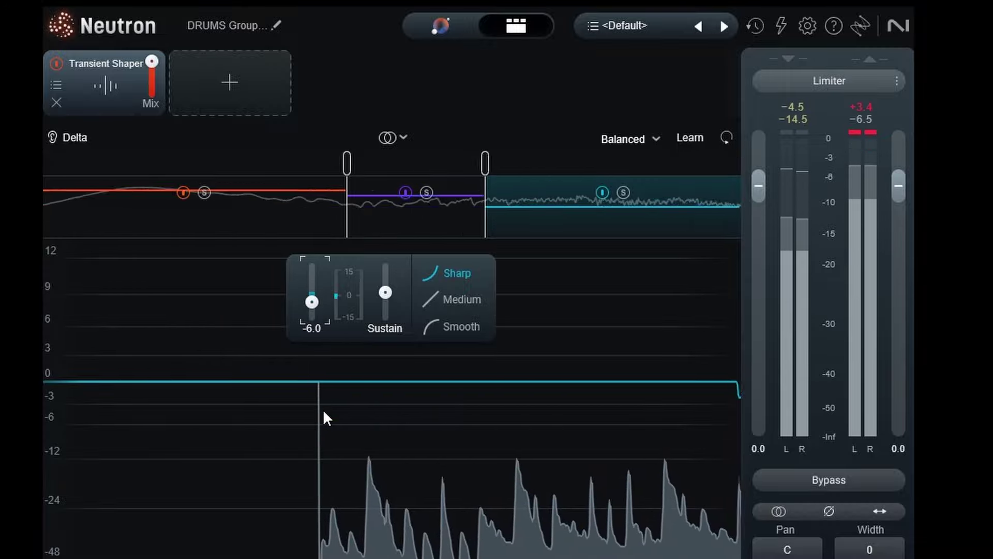
- Lower the sustain of the Transient Shaper's highest band
left_click_drag(389, 299, 383, 321)
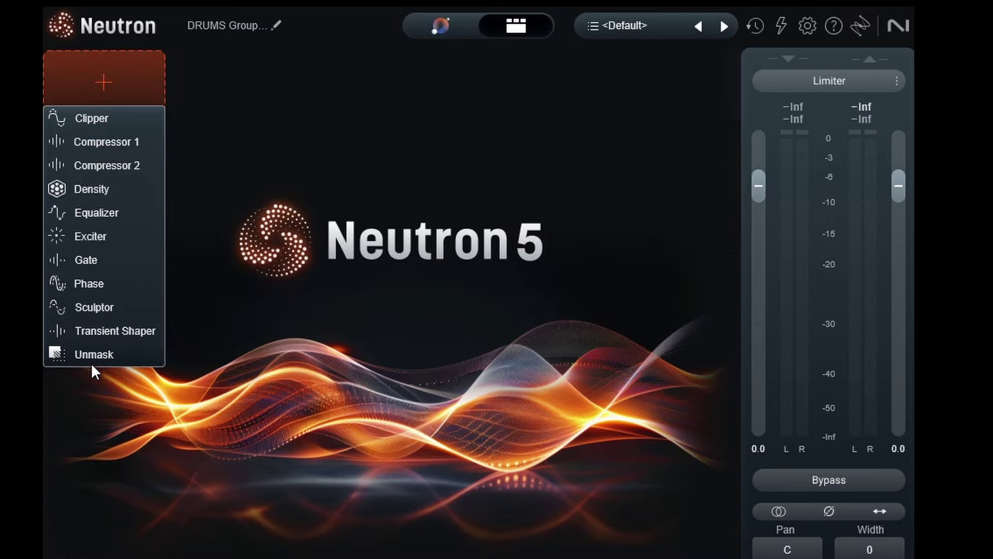
- Add an Unmask module on the bass drum, with its amount at 94% and sensitivity at 96
left_click(88, 356)
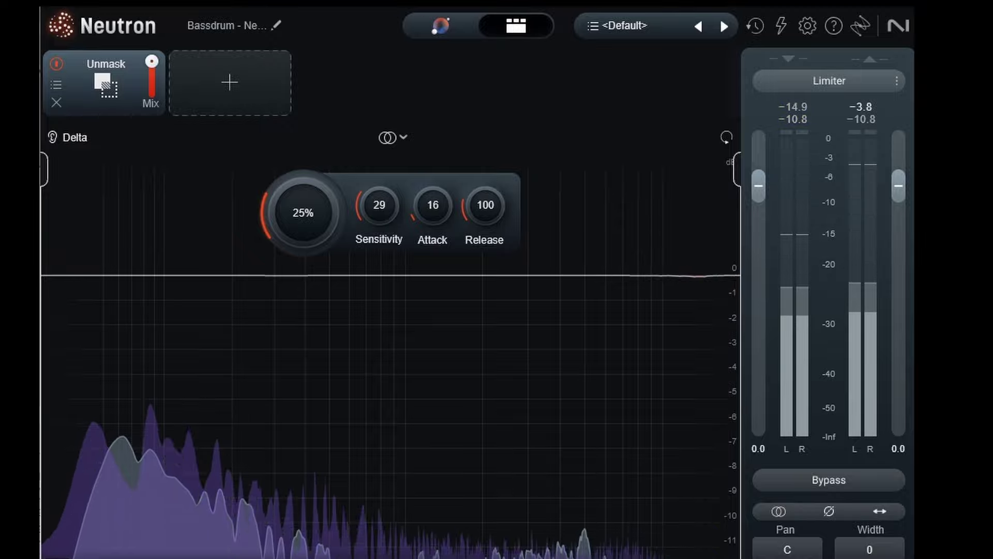
left_click_drag(292, 179, 349, 80)
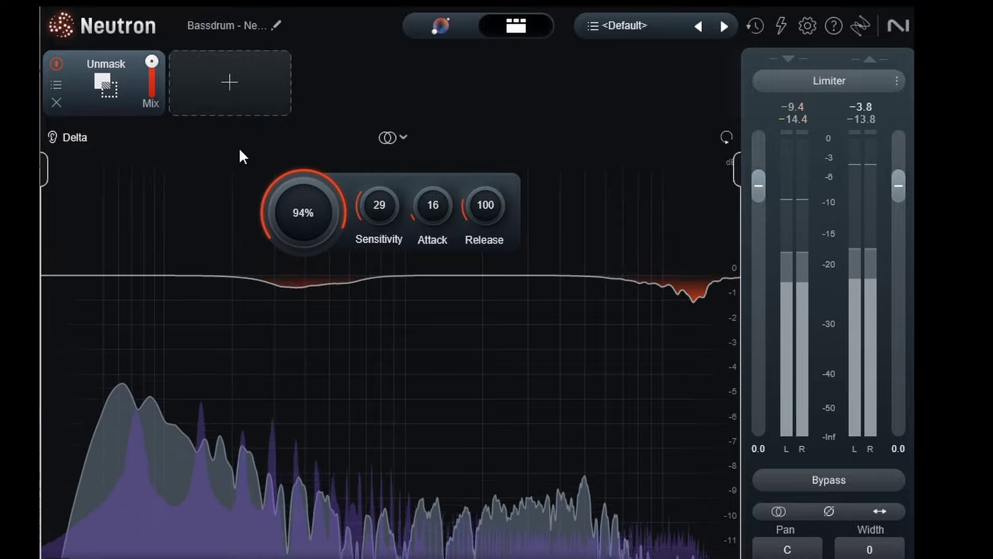
left_click_drag(383, 158, 398, 59)
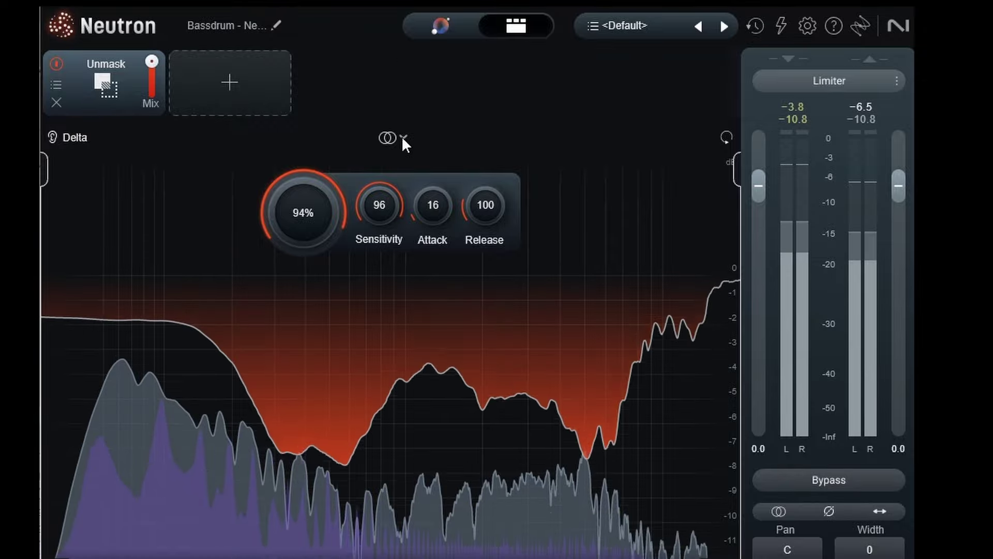
- Set Unmask's attack to 55 and release to 268, and reduce its amount to 67%
left_click_drag(434, 203, 435, 159)
left_click_drag(484, 204, 494, 132)
left_click_drag(338, 203, 278, 258)
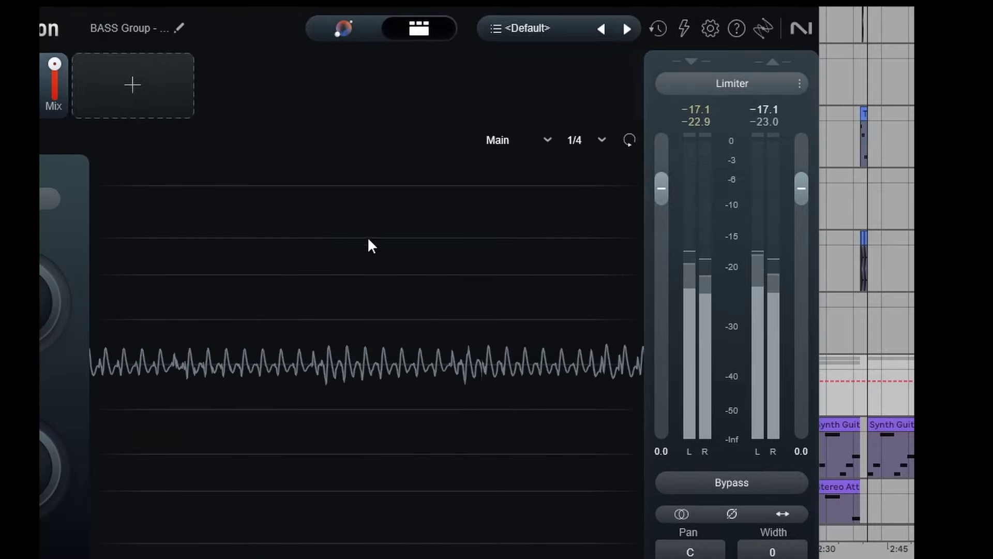
- Return from the bass group to the bass drum's Unmask module and set its sensitivity to 16
scroll(867, 279, "up", 8)
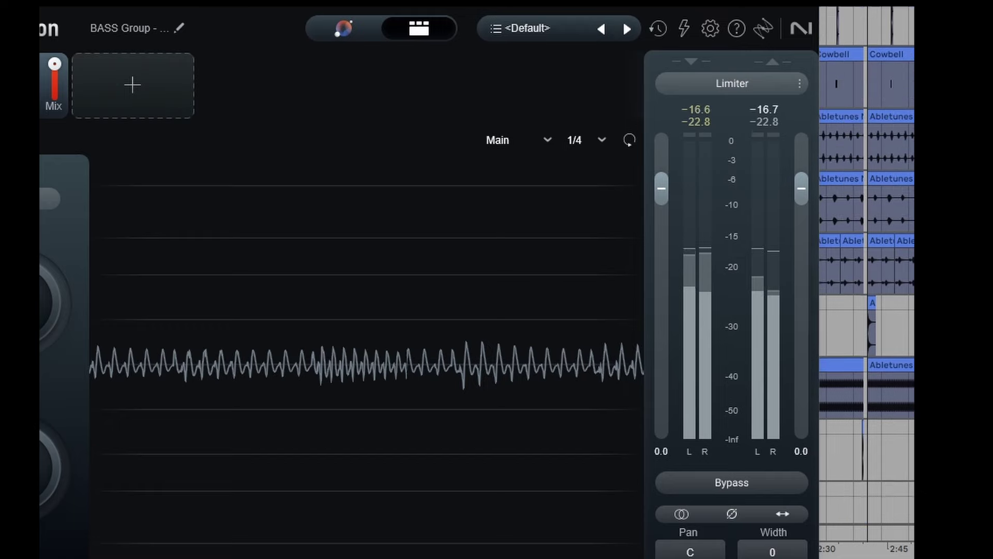
scroll(867, 280, "up", 8)
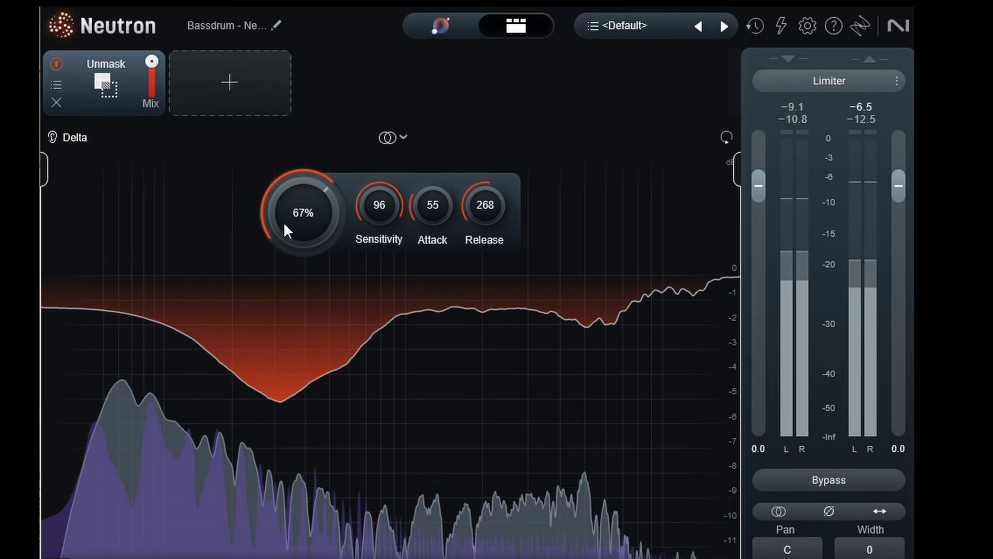
left_click_drag(383, 208, 371, 384)
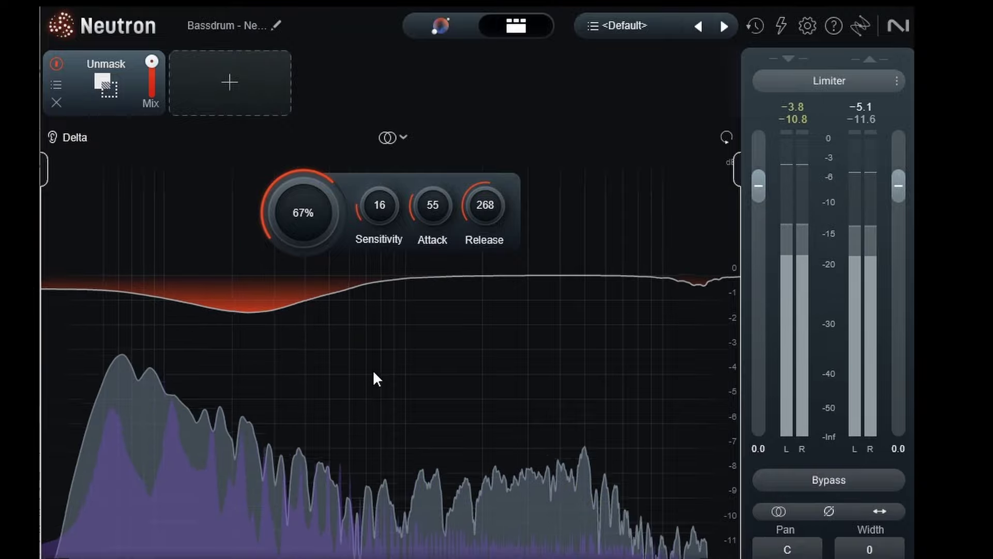
- While monitoring Delta, set Unmask's amount to 47%, sensitivity 63, attack 60 and release 148, then restore normal monitoring and stop playback
left_click(70, 140)
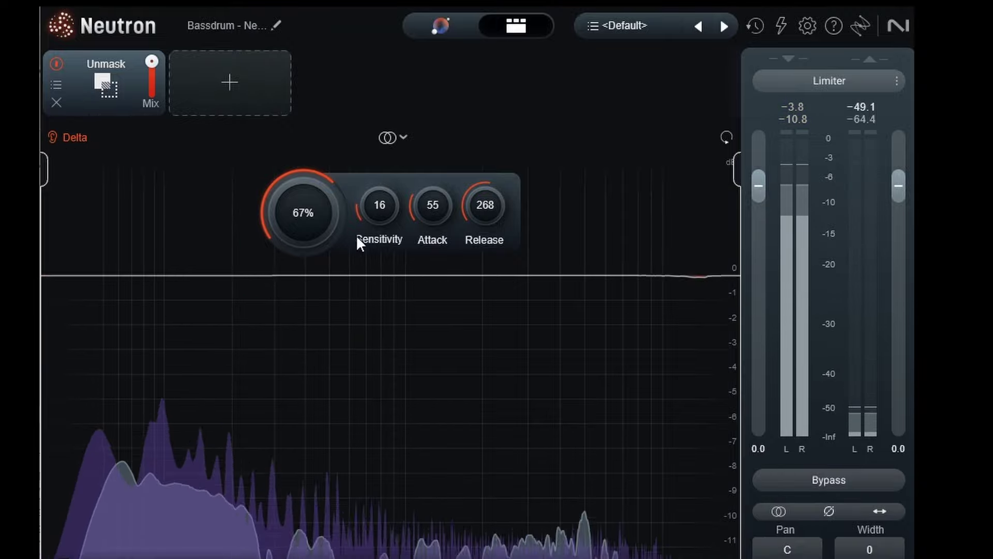
left_click_drag(434, 208, 470, 275)
left_click_drag(303, 220, 299, 257)
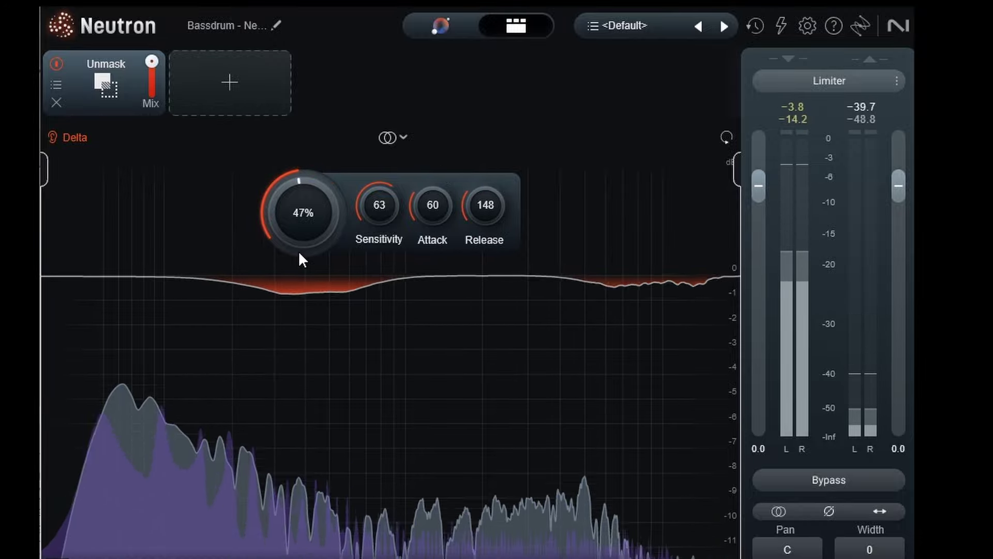
left_click(75, 135)
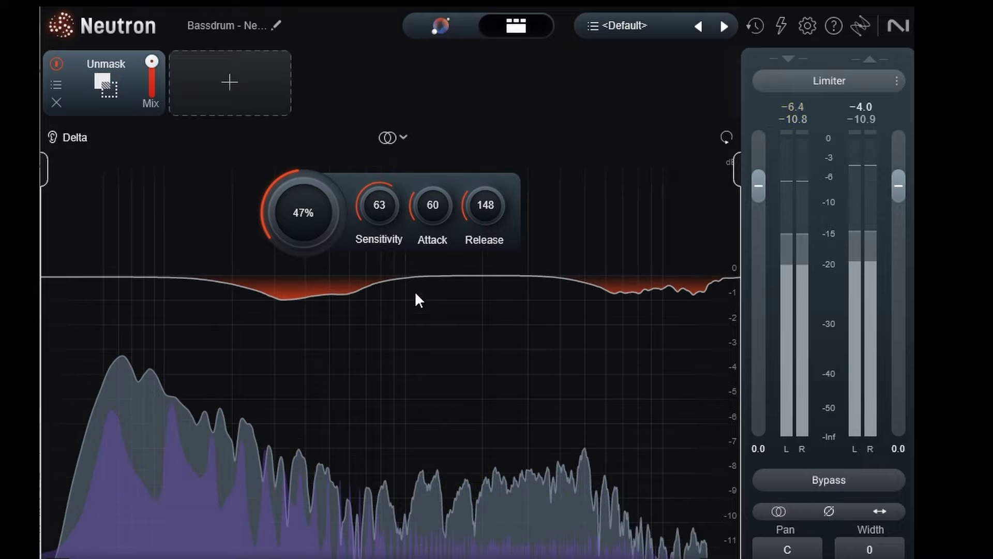
key("space")
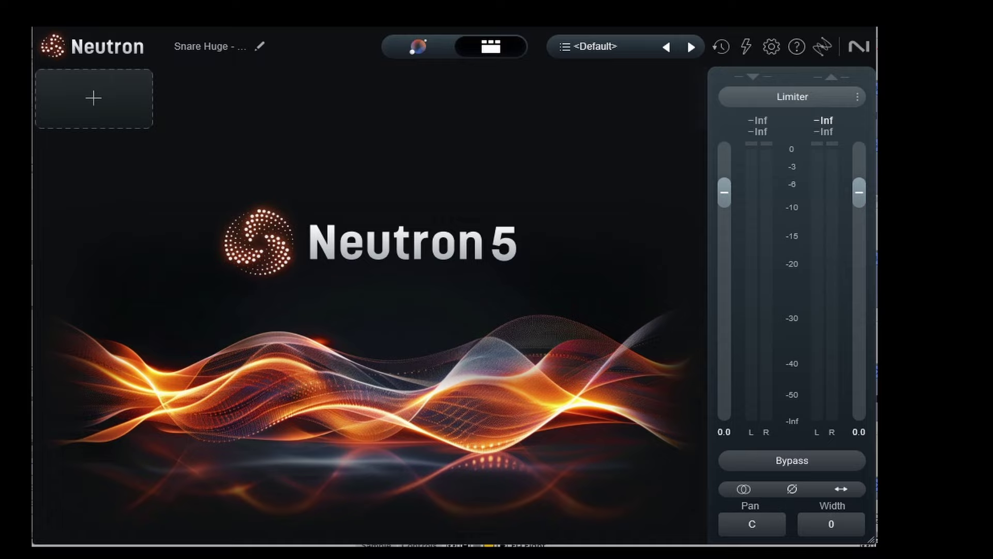
- Switch the snare track's Neutron between the Assistant and module views, and start relearning the snare in the Assistant
left_click(418, 47)
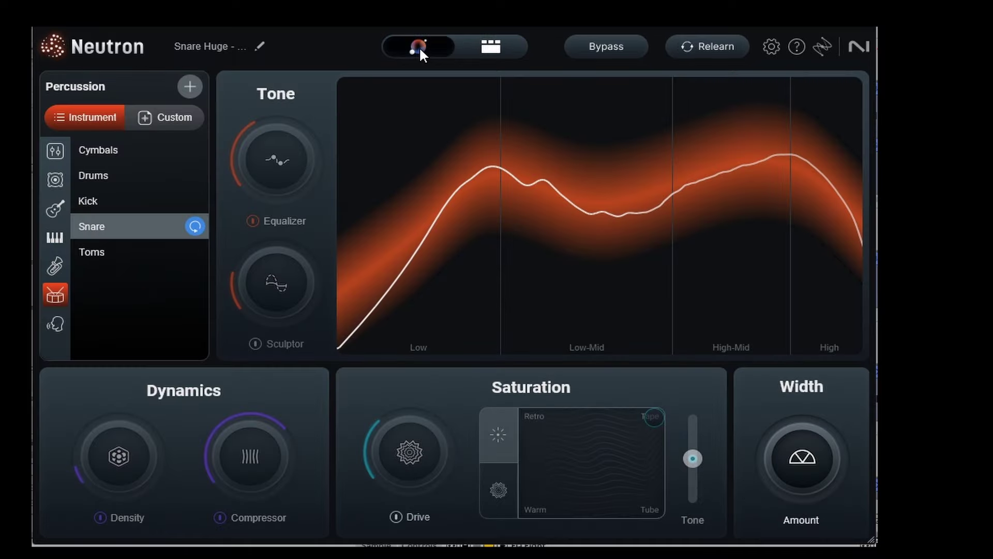
left_click(497, 47)
left_click(432, 50)
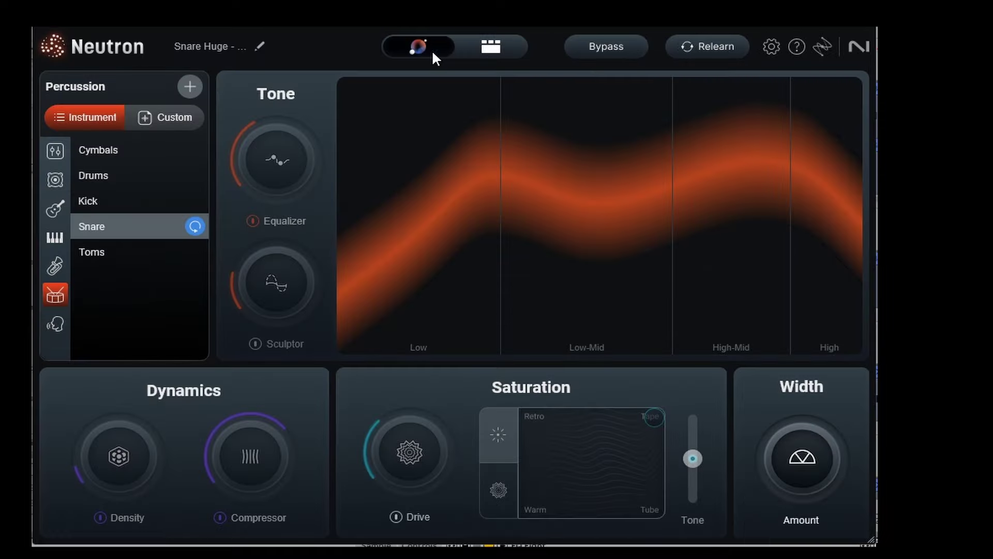
left_click(697, 51)
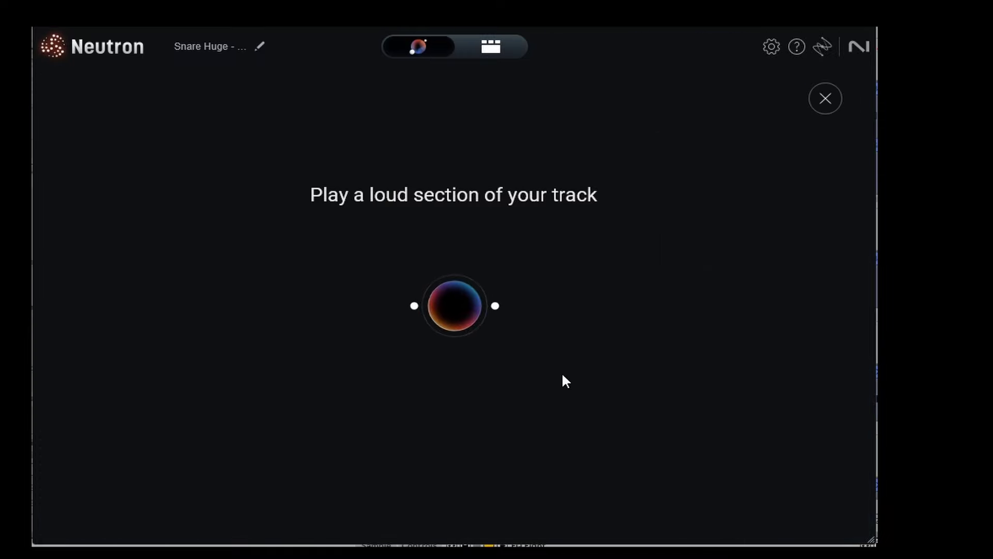